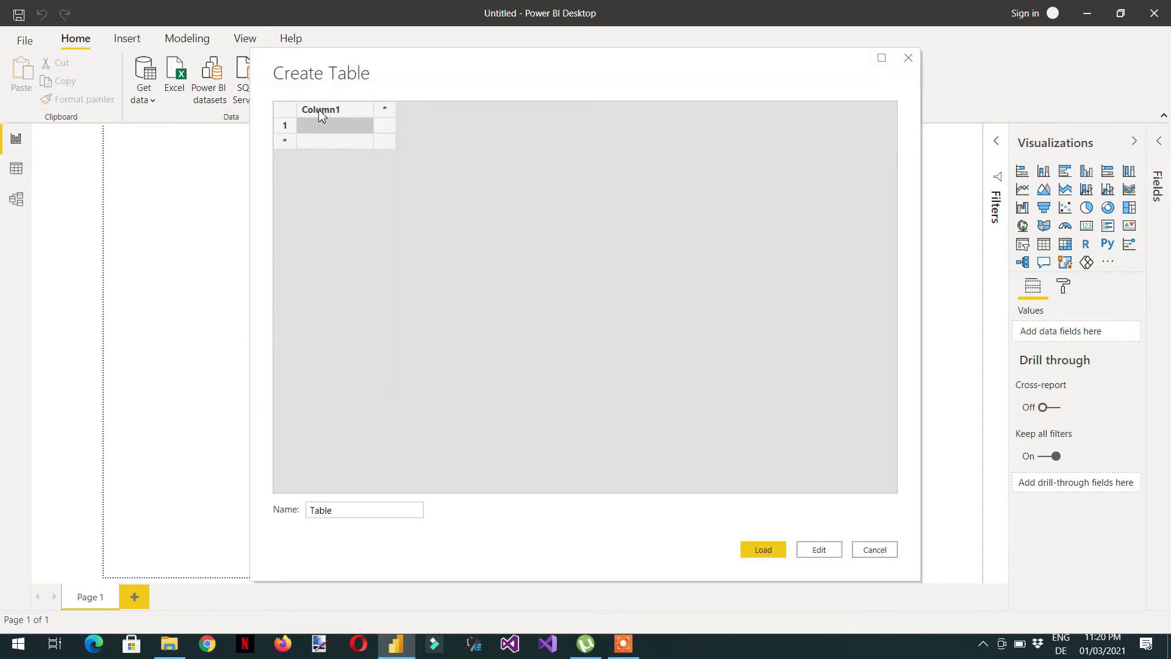
- Name the first column of the new table Products and enter P1 and P2 in rows 1 and 2
double_click(322, 116)
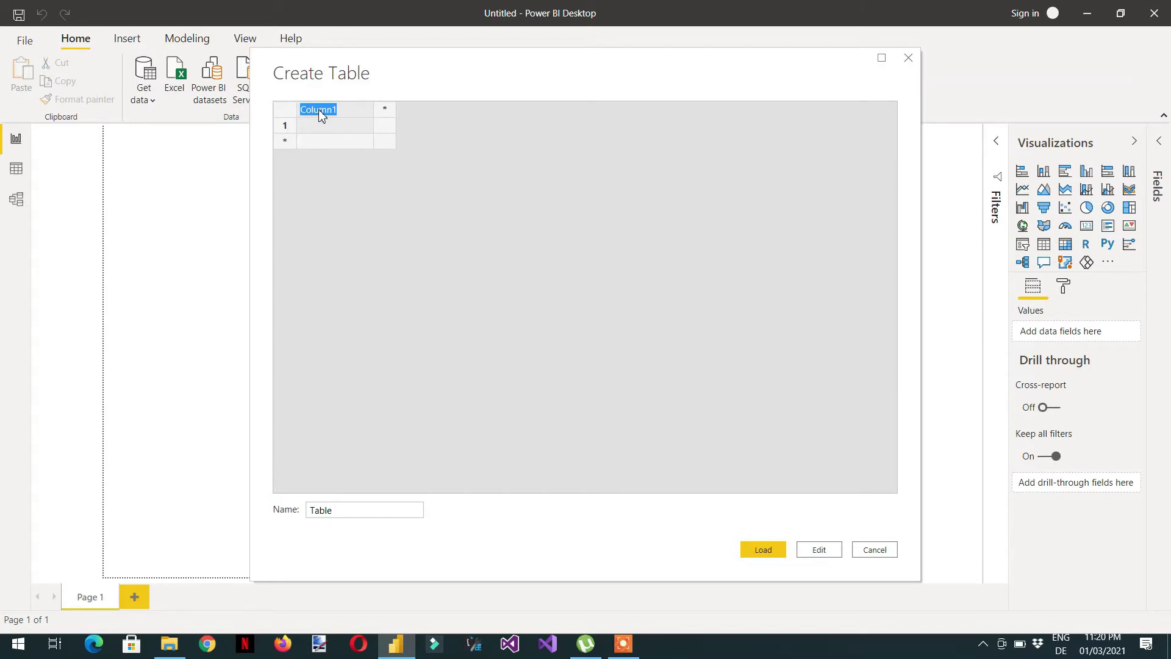
type("Products")
key("Return")
type("P1")
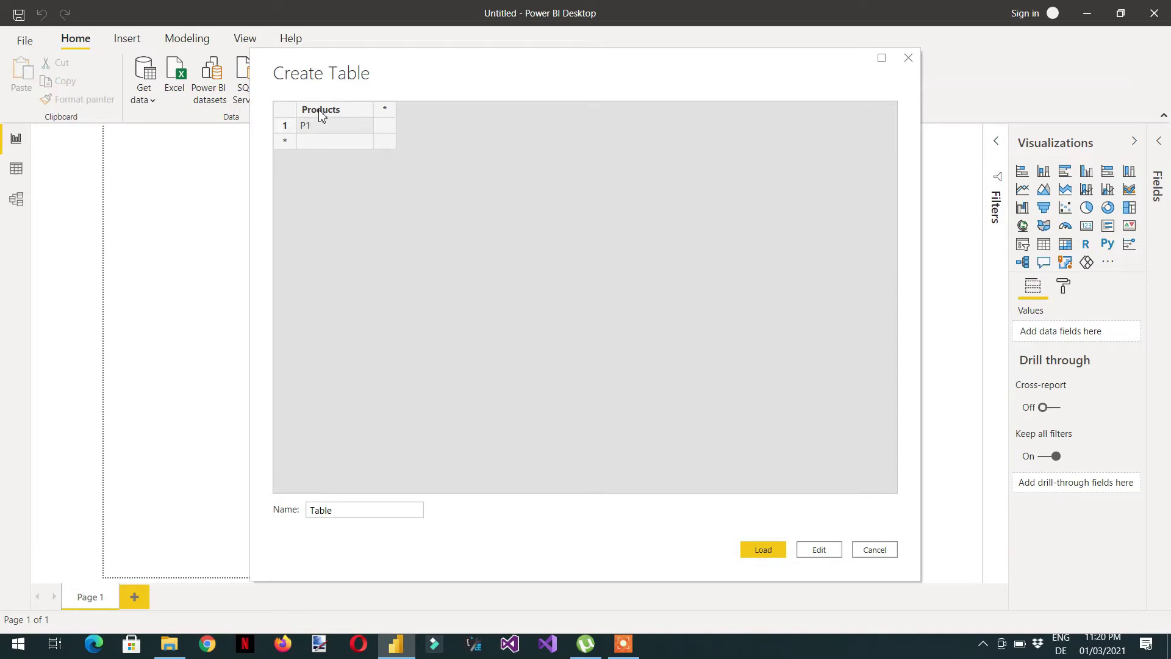
key("Return")
type("P")
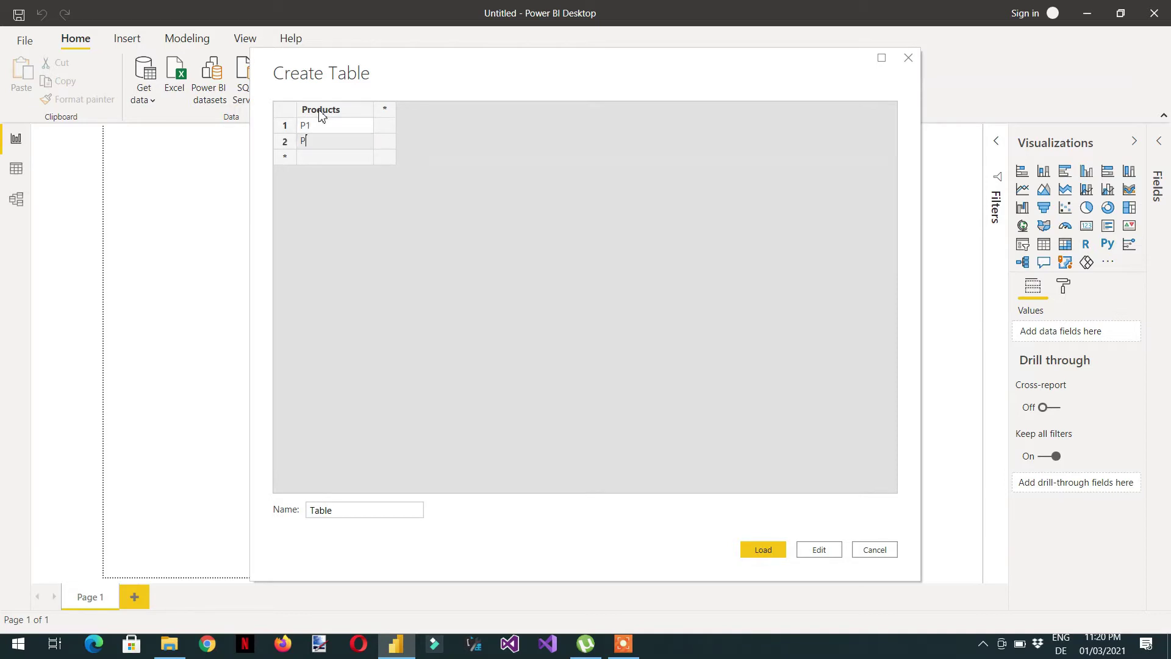
type("2")
key("Return")
- Enter P1, P3 and P4 in rows 3 to 5 of the Products column
type("P")
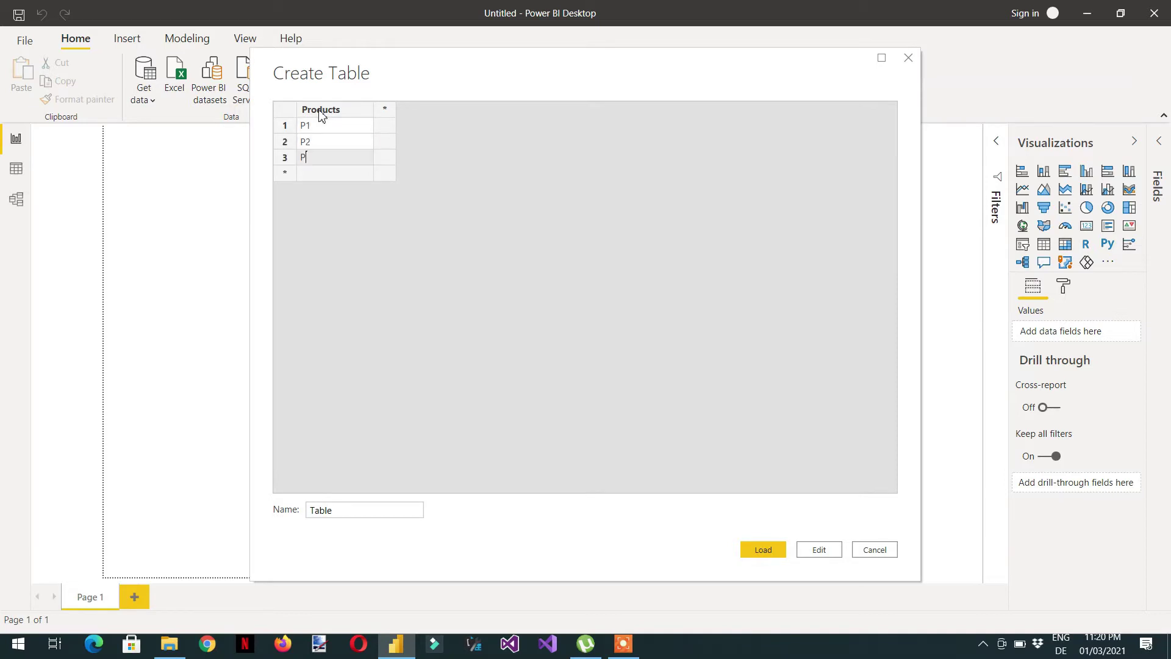
type("1")
key("Return")
type("P")
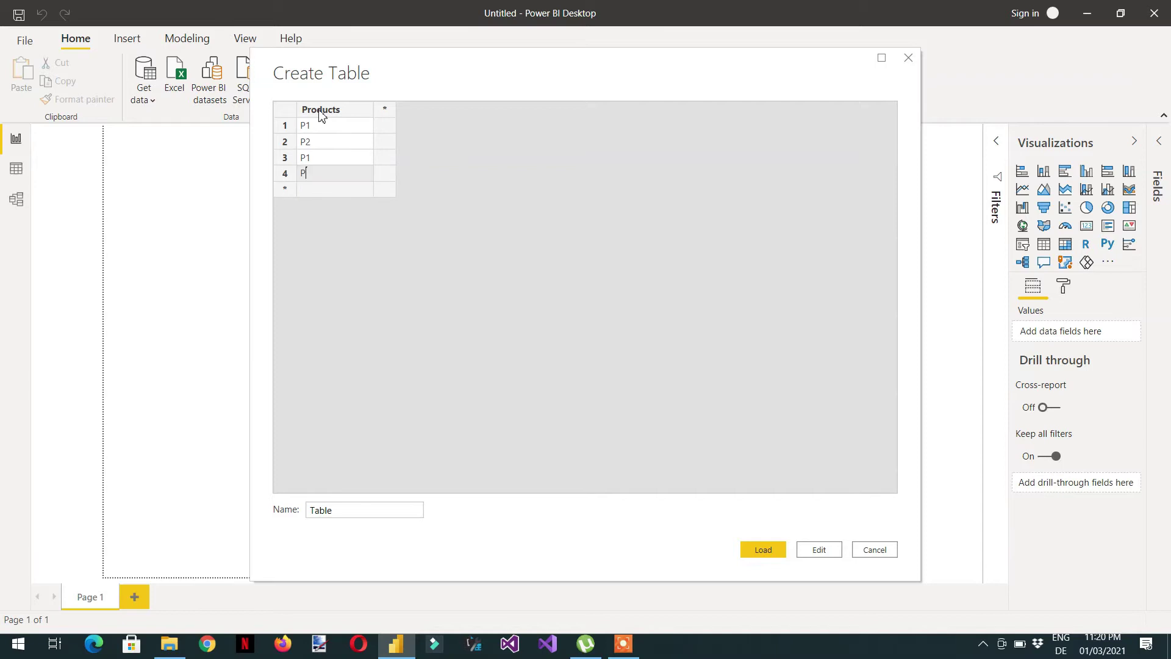
type("3")
key("Return")
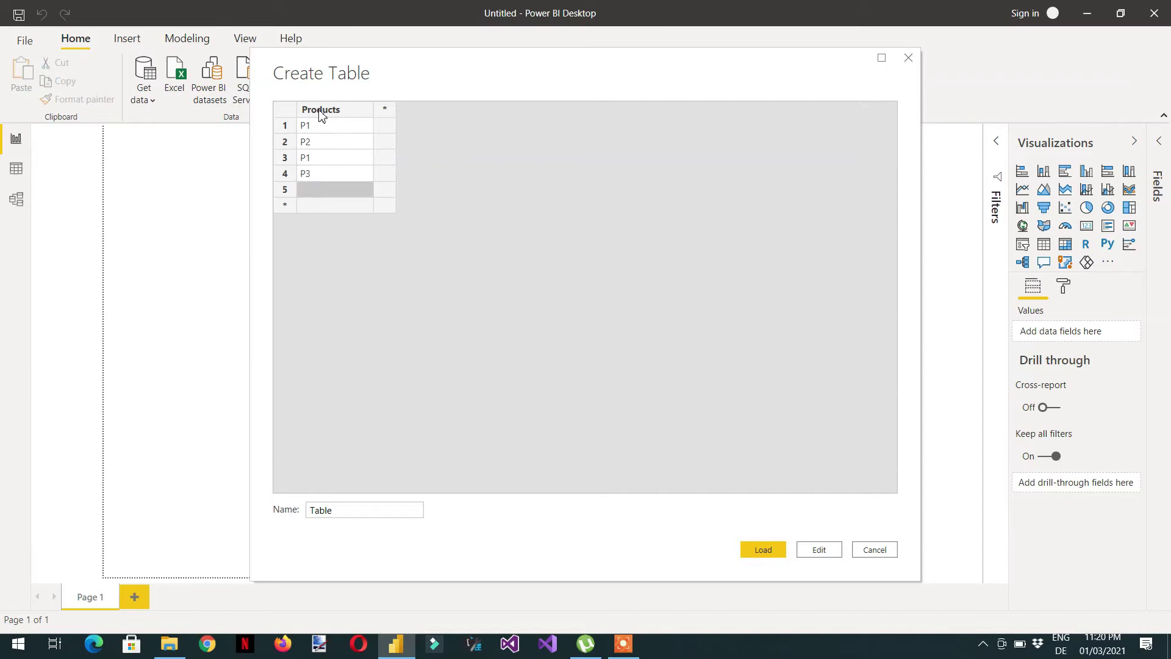
type("P4")
key("Return")
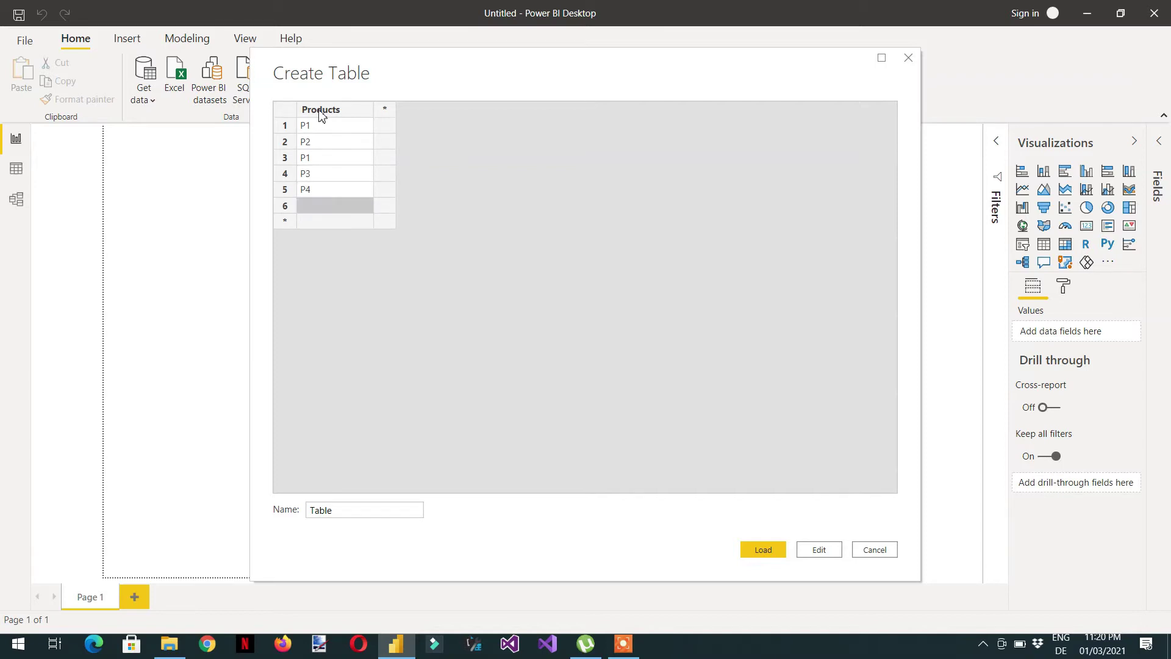
- Fill rows 6 to 10 of the Products column with P2, P2, P4, P1 and P4
type("P2")
key("Return")
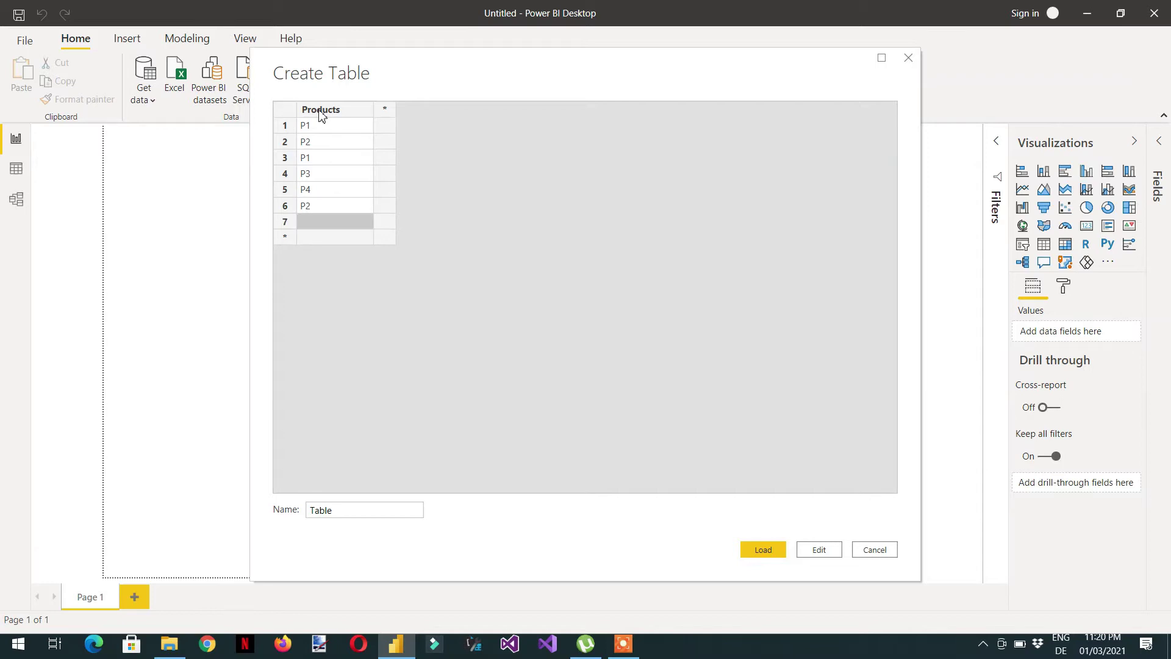
type("P2")
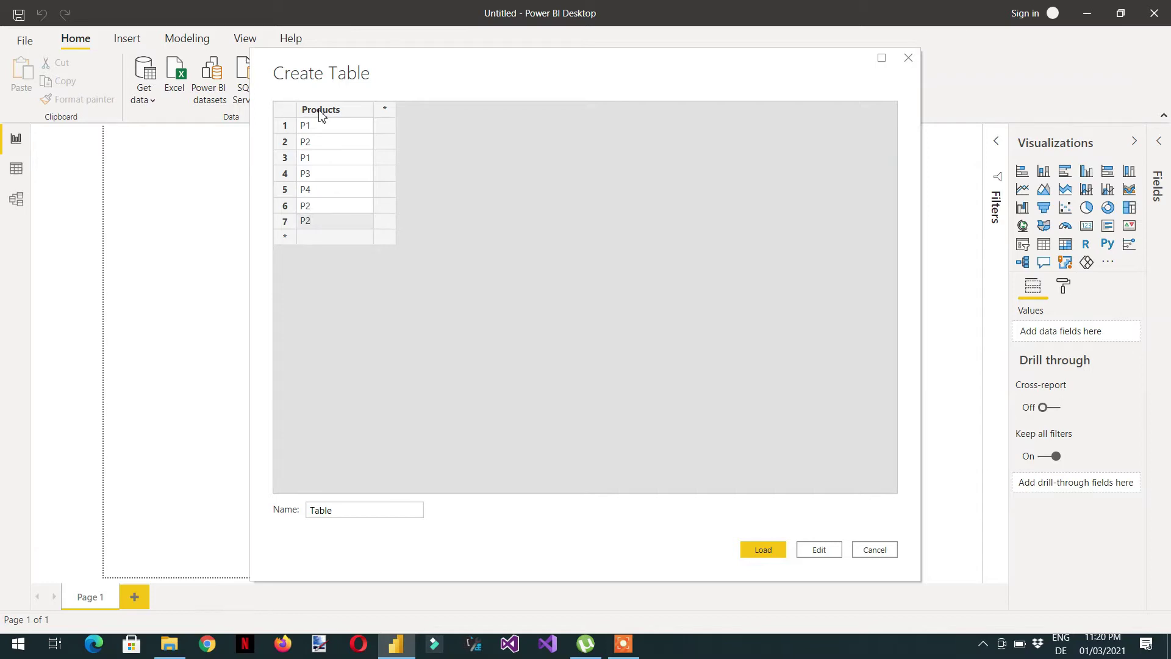
key("Return")
type("P4")
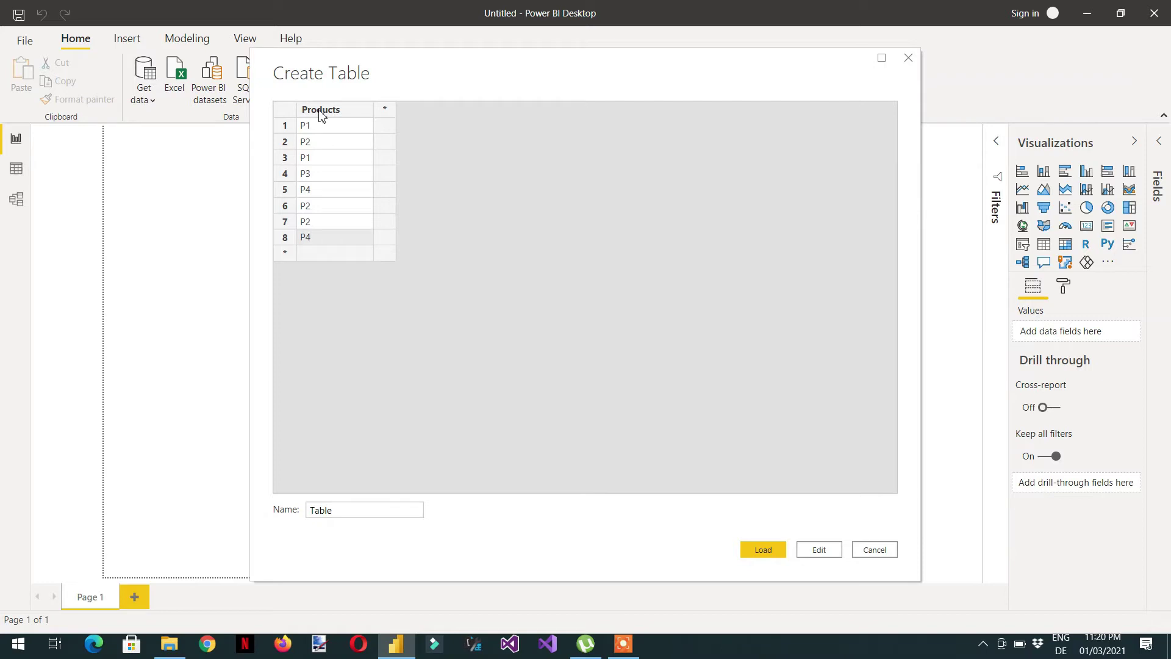
key("Return")
type("P1")
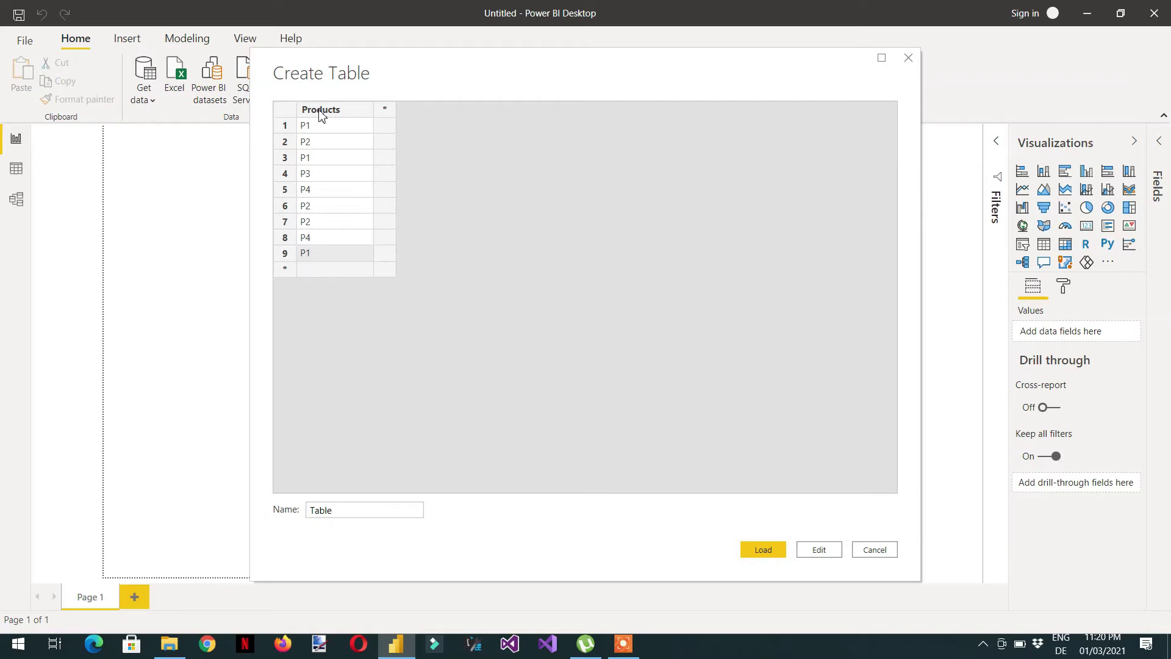
key("Return")
type("P4")
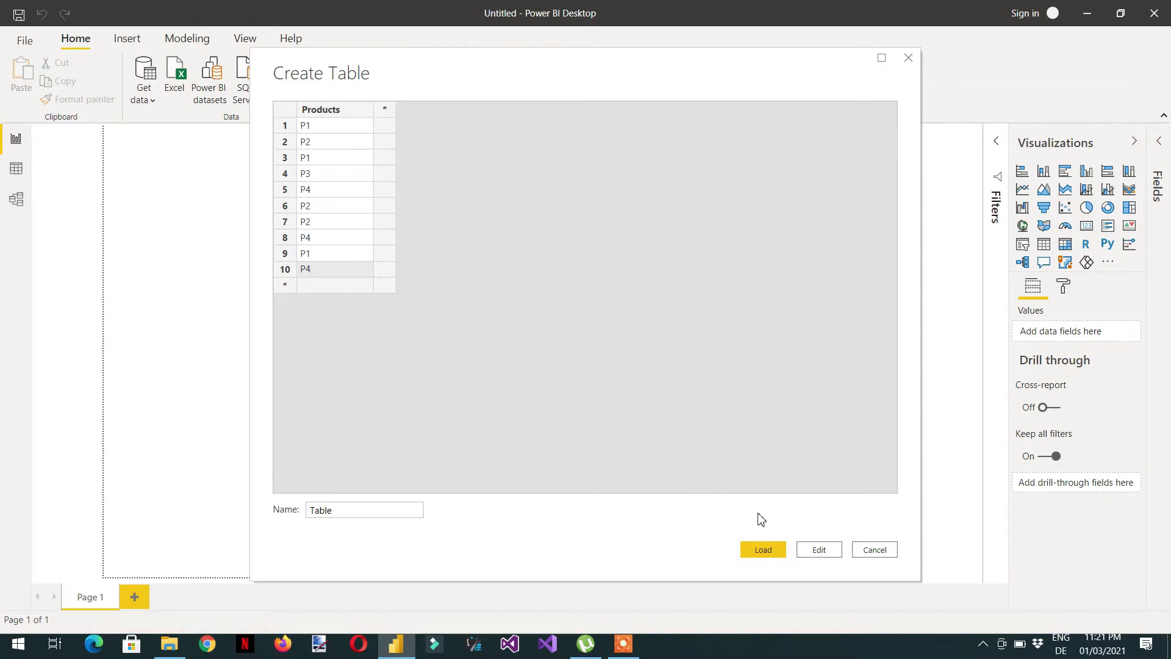
- Load the new table into the model and display its Products column in the data view
left_click(762, 546)
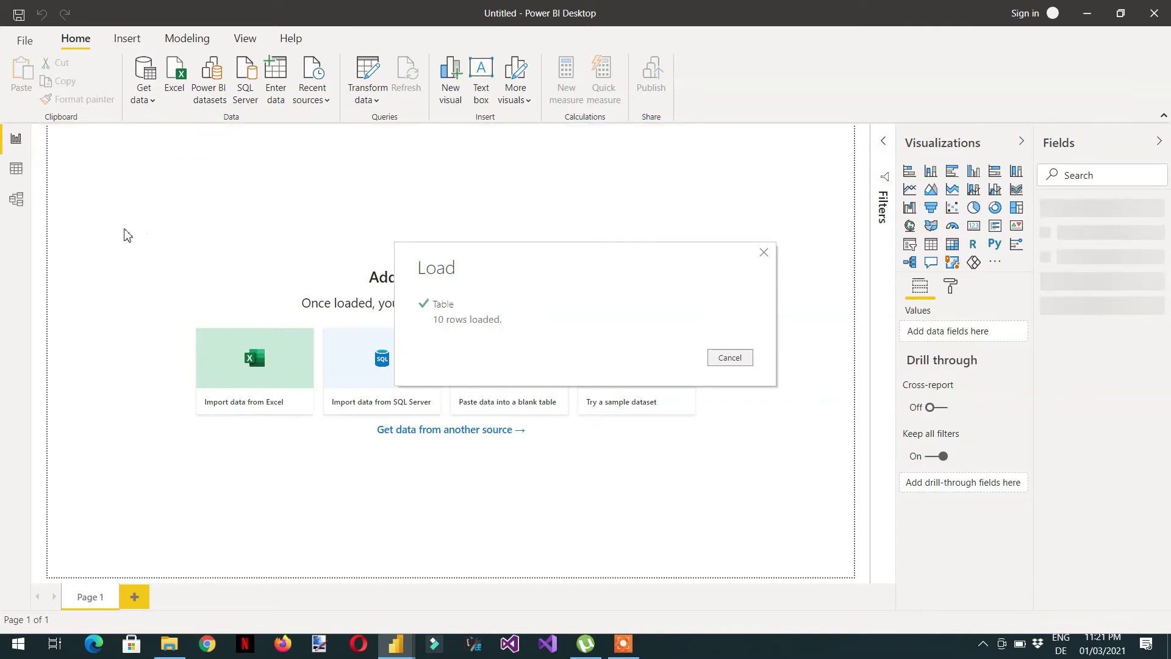
left_click(17, 170)
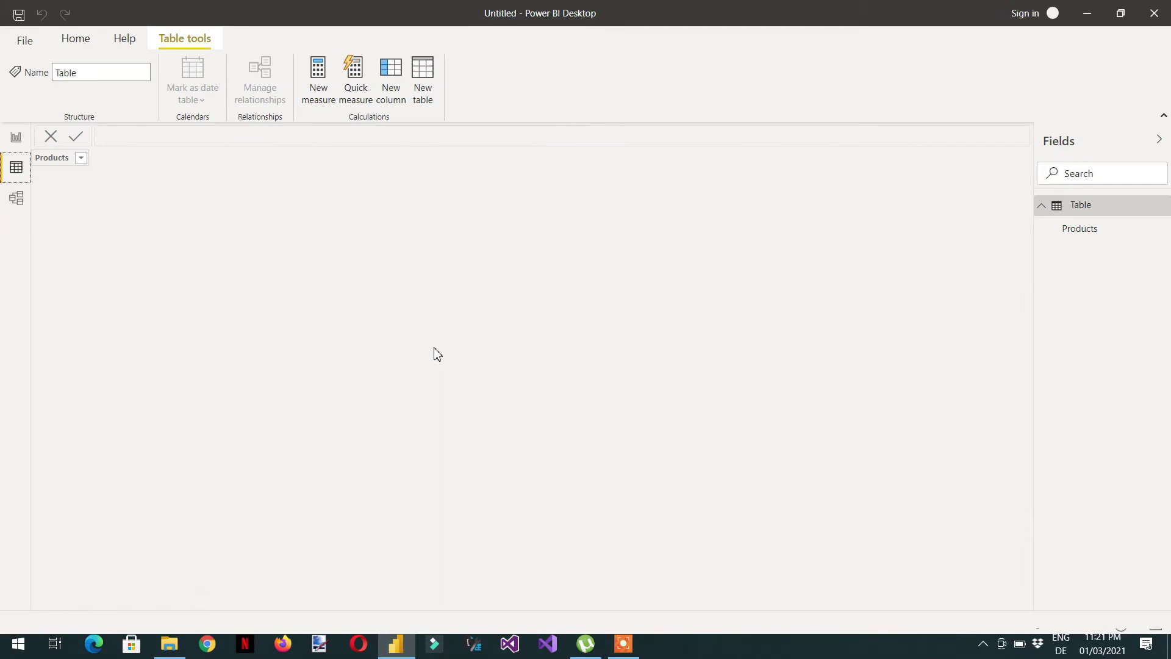
left_click(1078, 236)
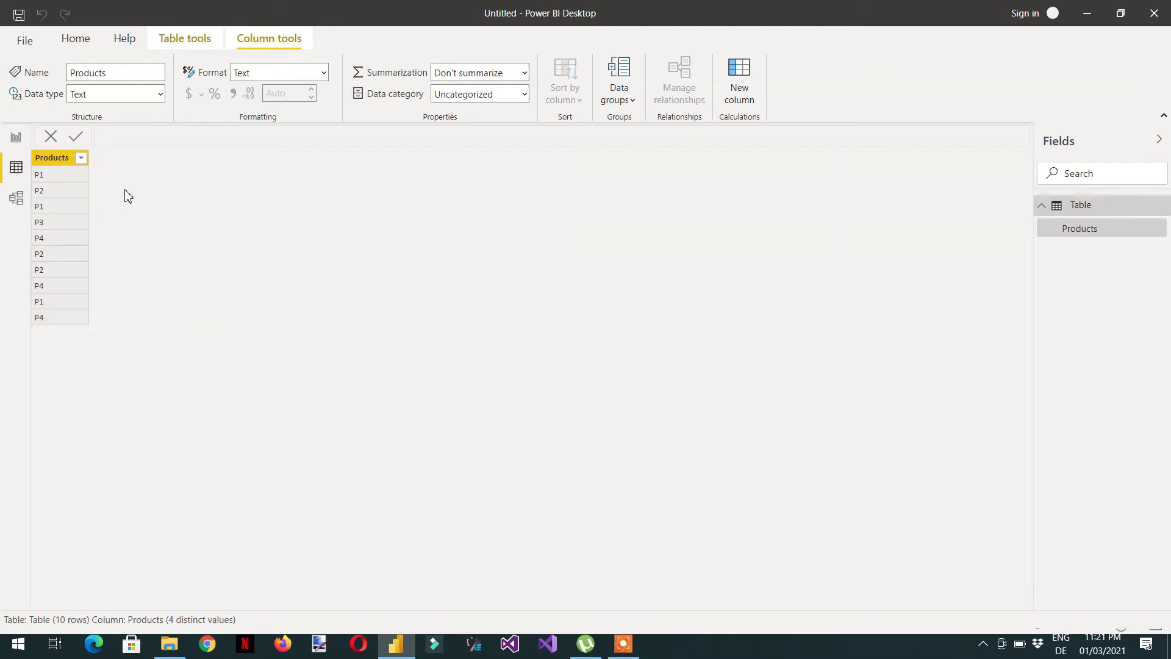
- Add a calculated column named CountProducts to the table and begin its formula with the COUNT function
left_click(77, 41)
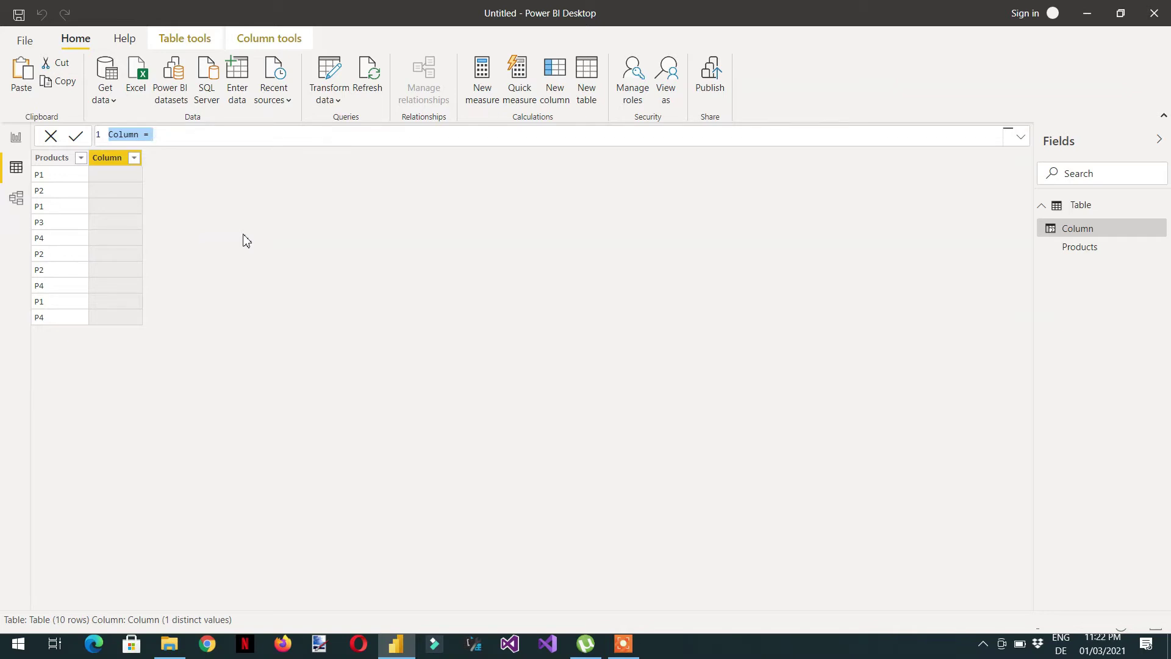
type("Test")
key("BackSpace")
key("BackSpace")
key("BackSpace")
key("BackSpace")
type("Coutn")
key("BackSpace")
key("BackSpace")
type("it")
key("Num_Lock")
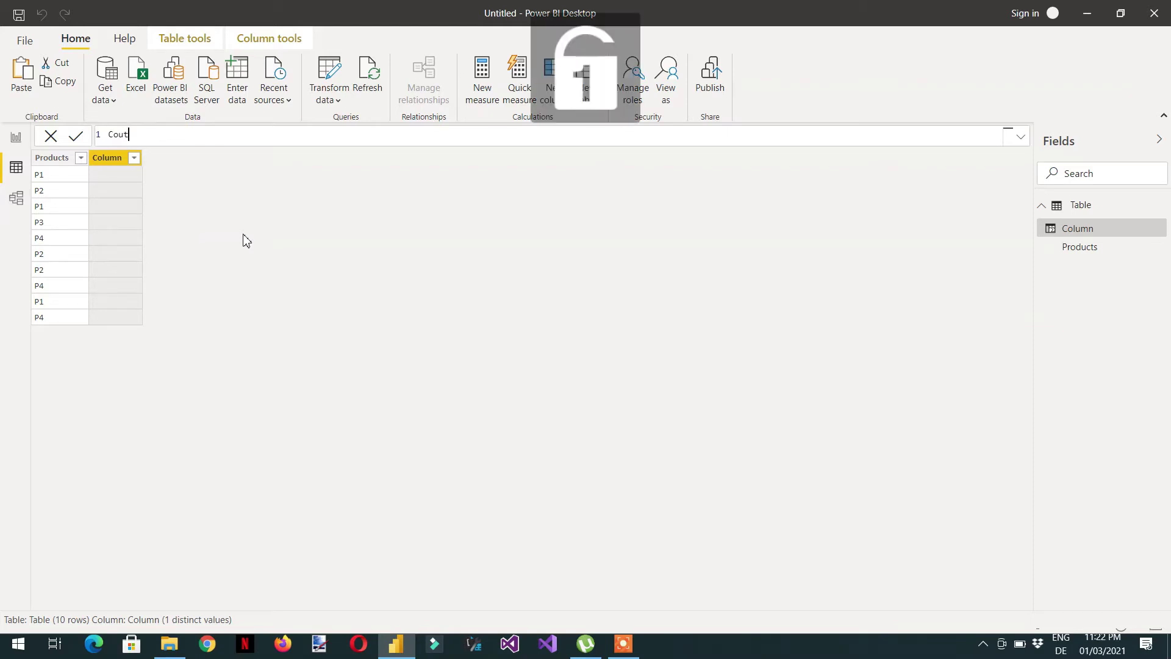
key("BackSpace")
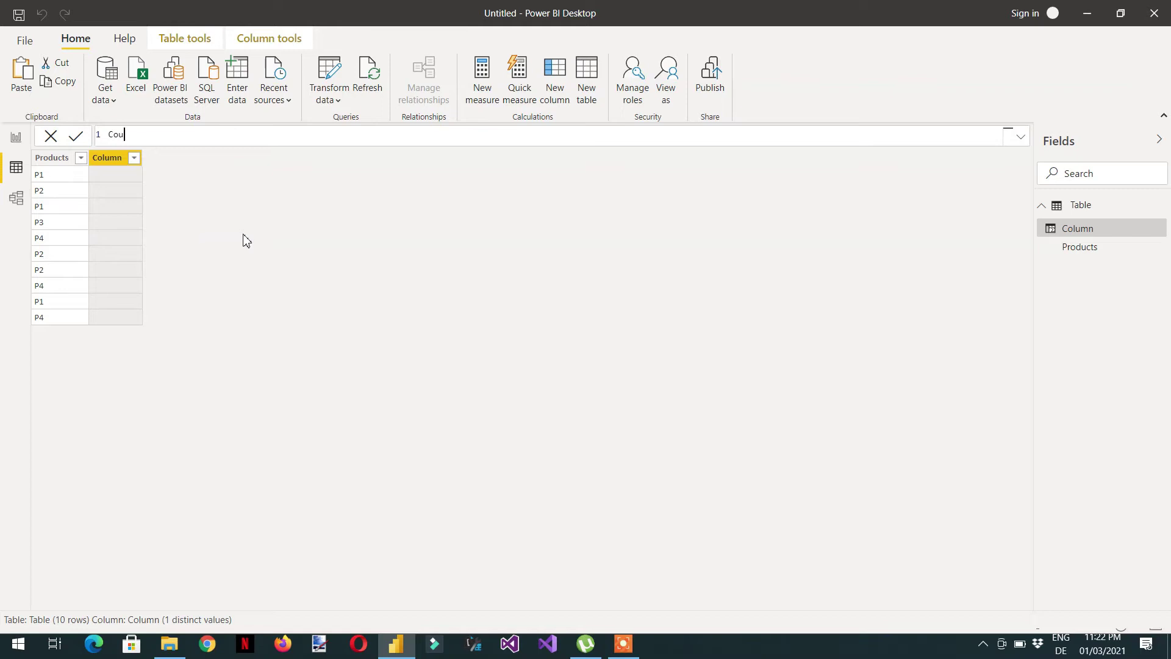
type("ntProducts = count")
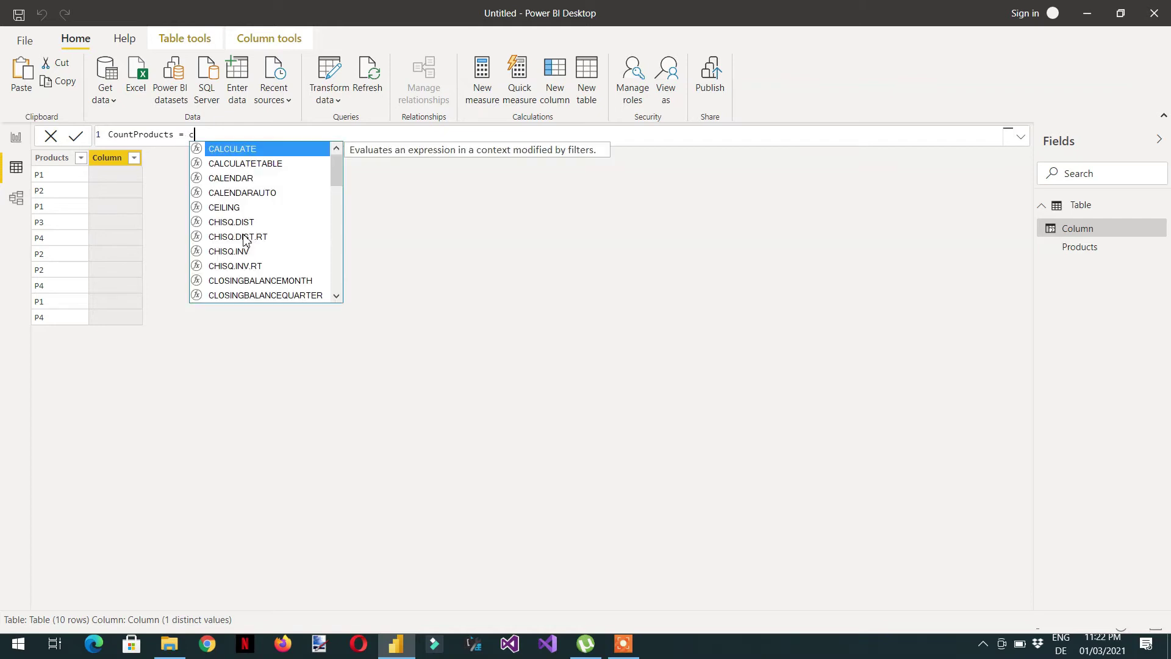
- Complete the CountProducts formula as COUNT('Table'[Products]) and apply it
key("Tab")
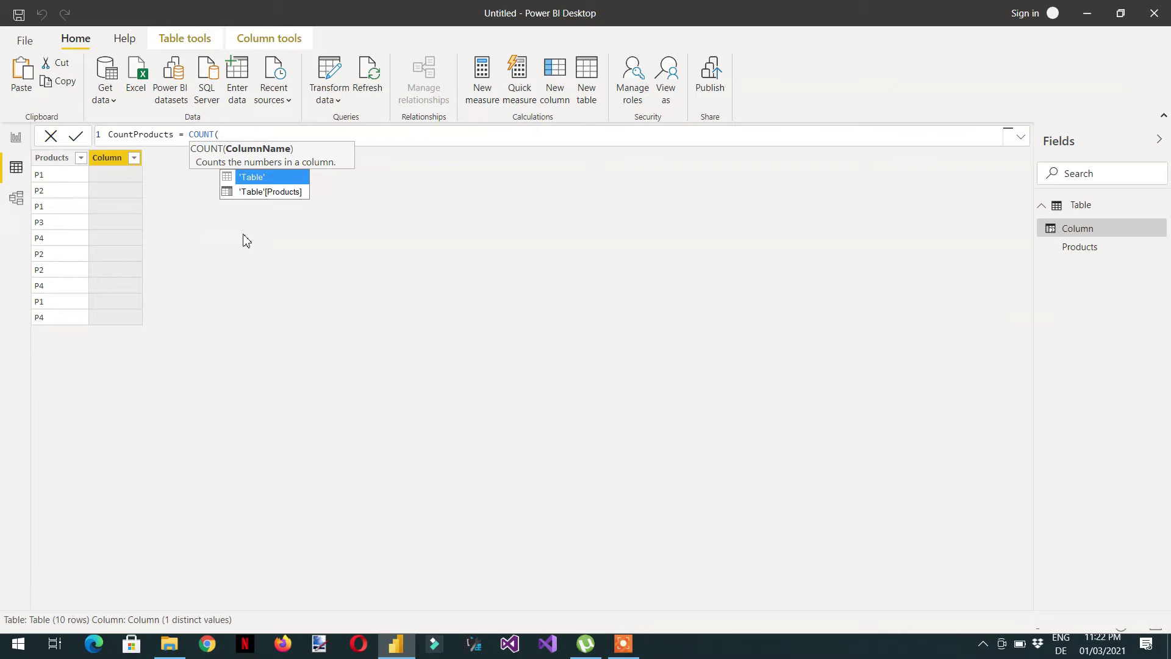
type("pro")
key("Tab")
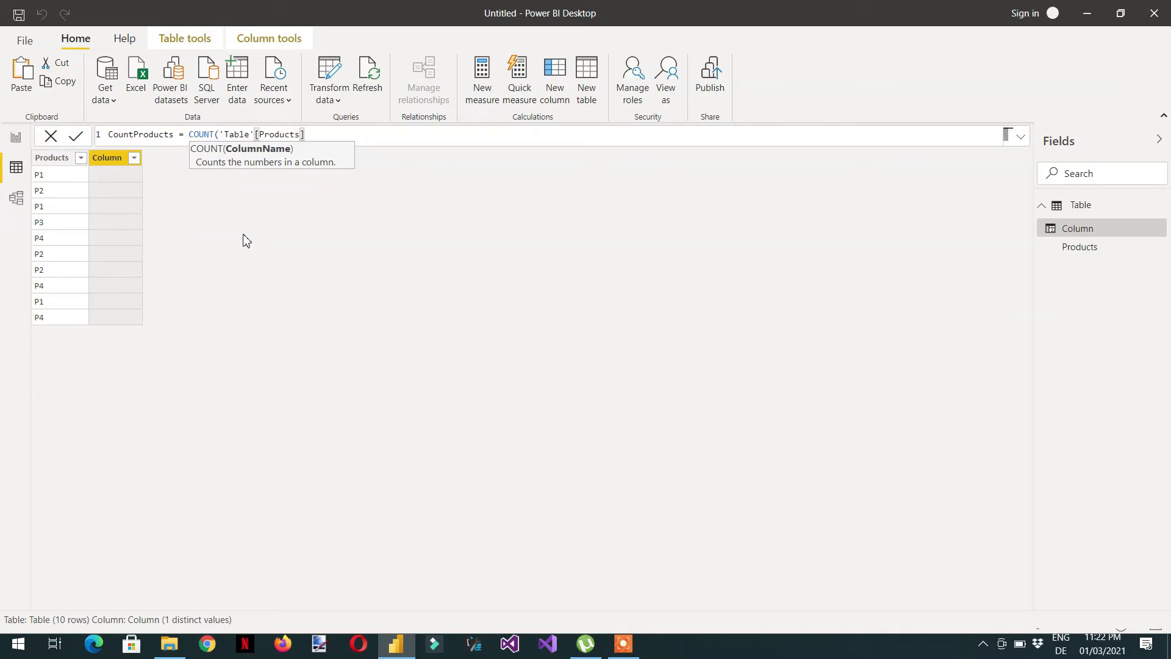
type(")")
key("Return")
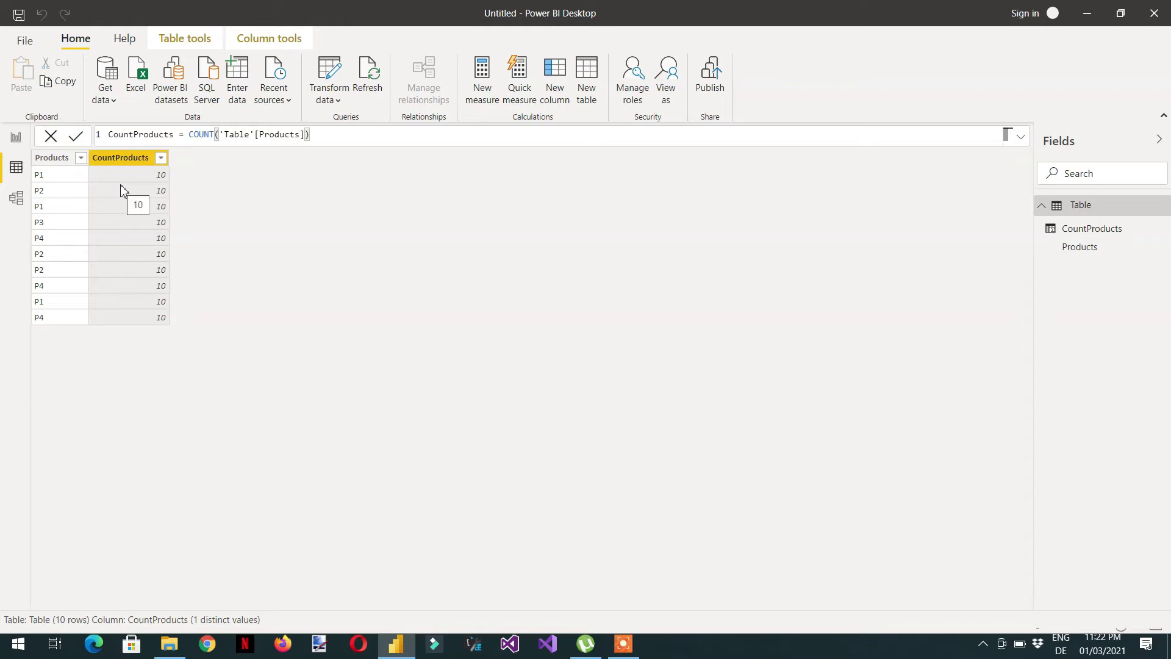
- Wrap the CountProducts formula in CALCULATE so that it reads CALCULATE(COUNT('Table'[Products])), and apply it
left_click(188, 134)
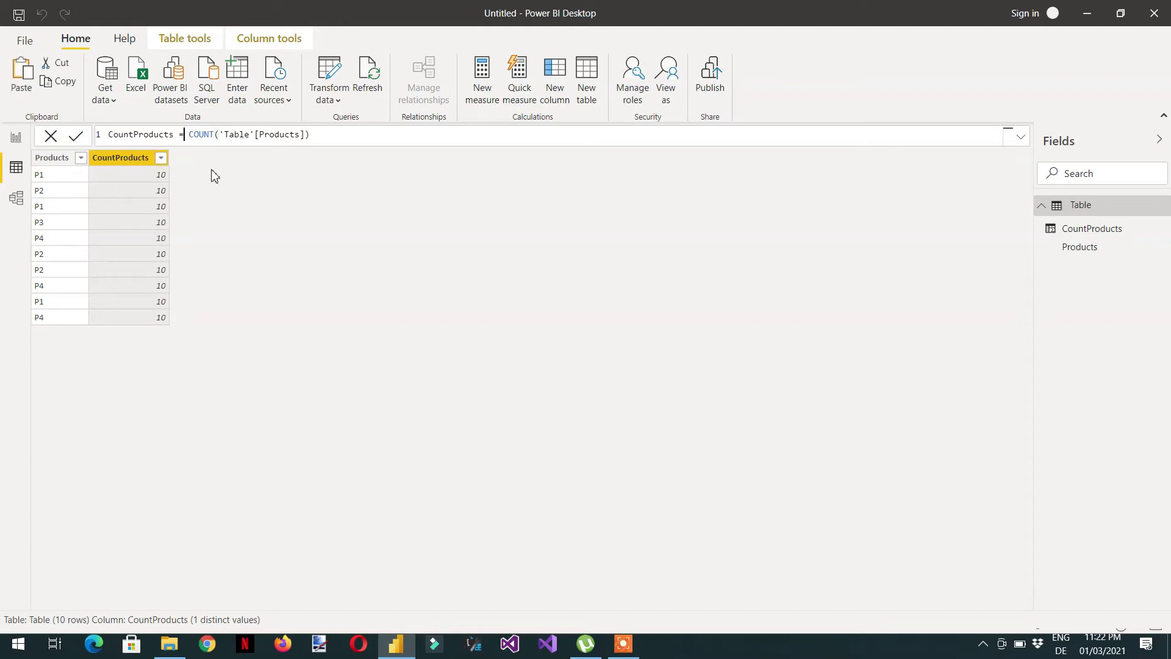
type("Calc")
key("Tab")
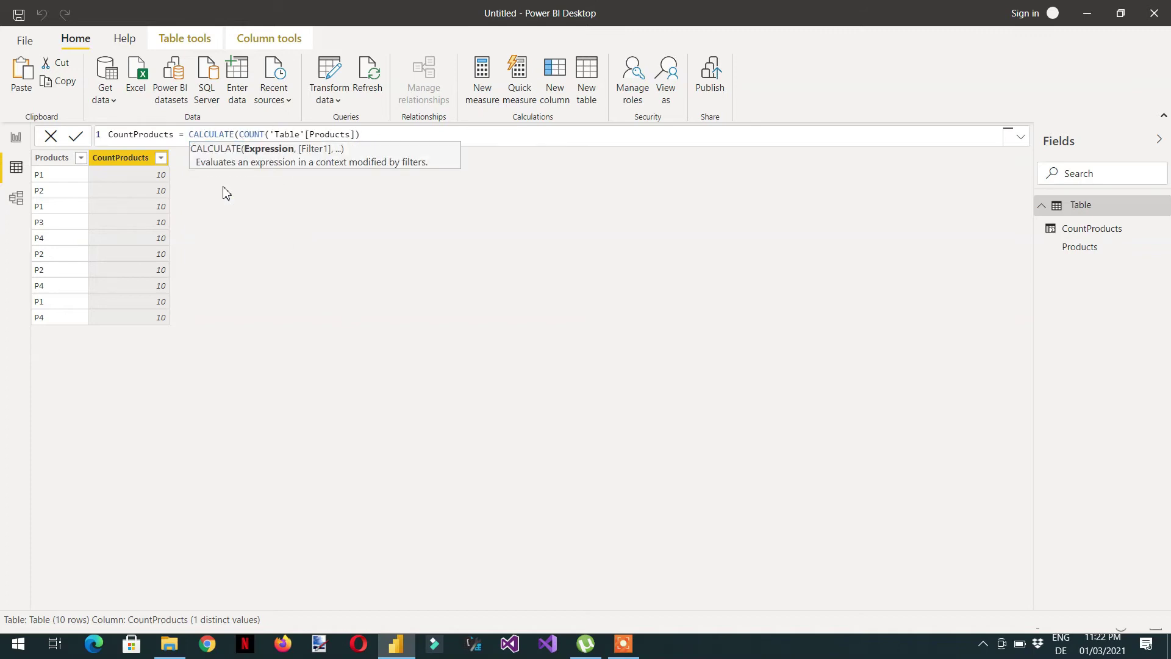
key("Right")
key("Right")
key("Right")
key("Right")
key("Right")
key("Right")
key("Right")
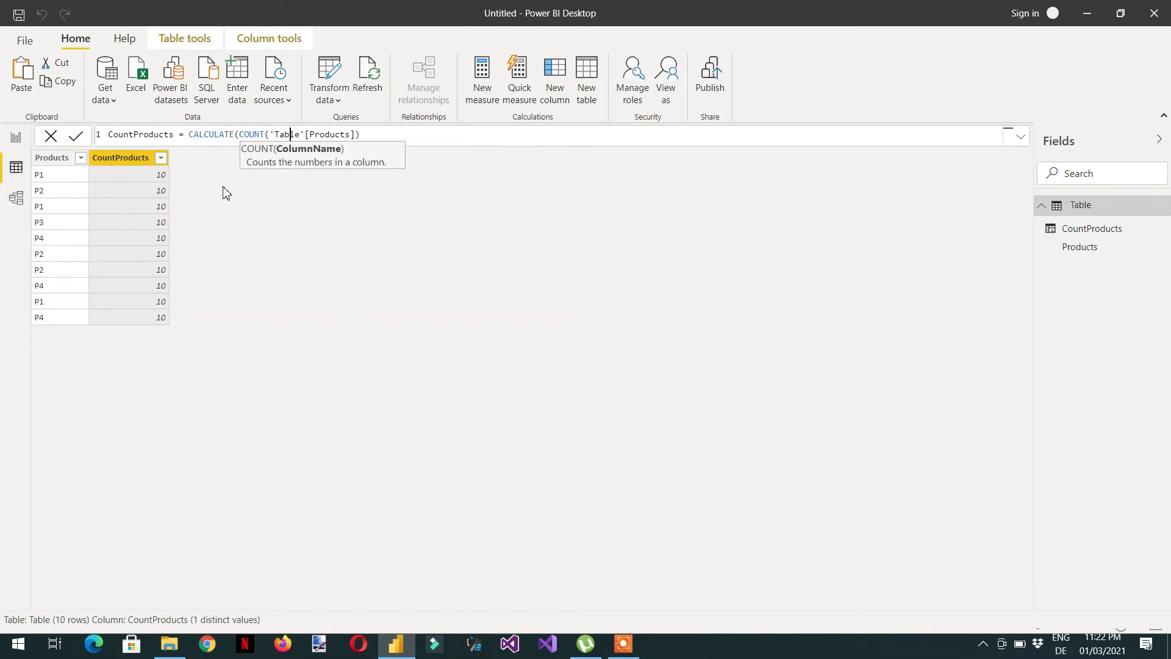
key("Right")
key("Right")
key("Right")
key("Right")
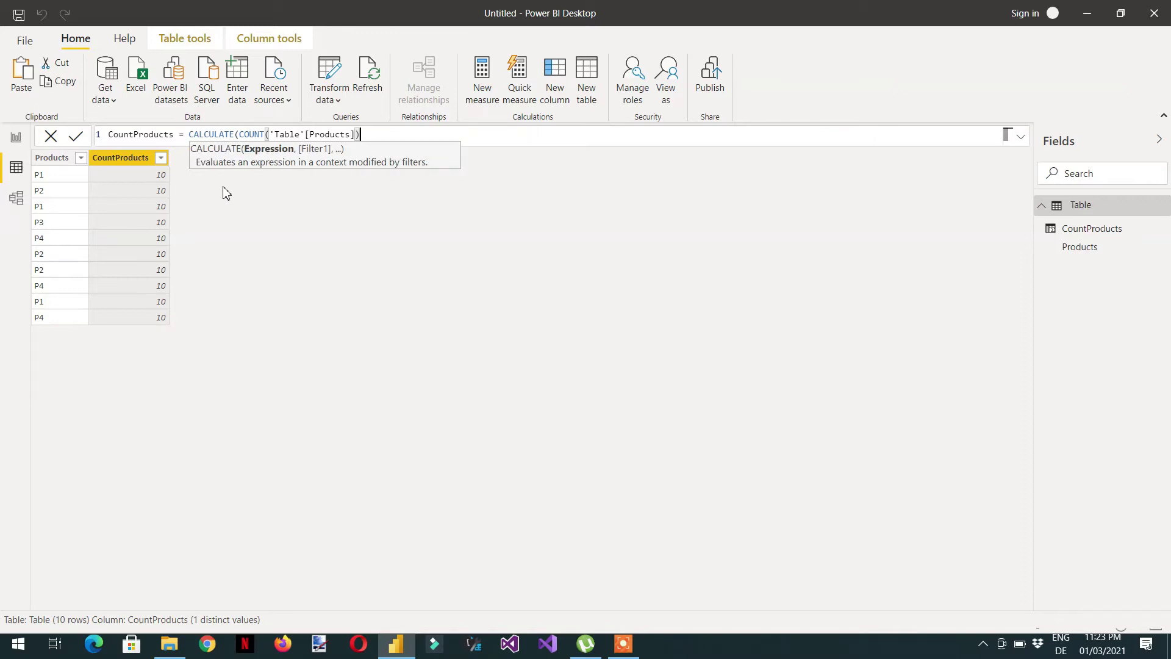
type(")")
key("Return")
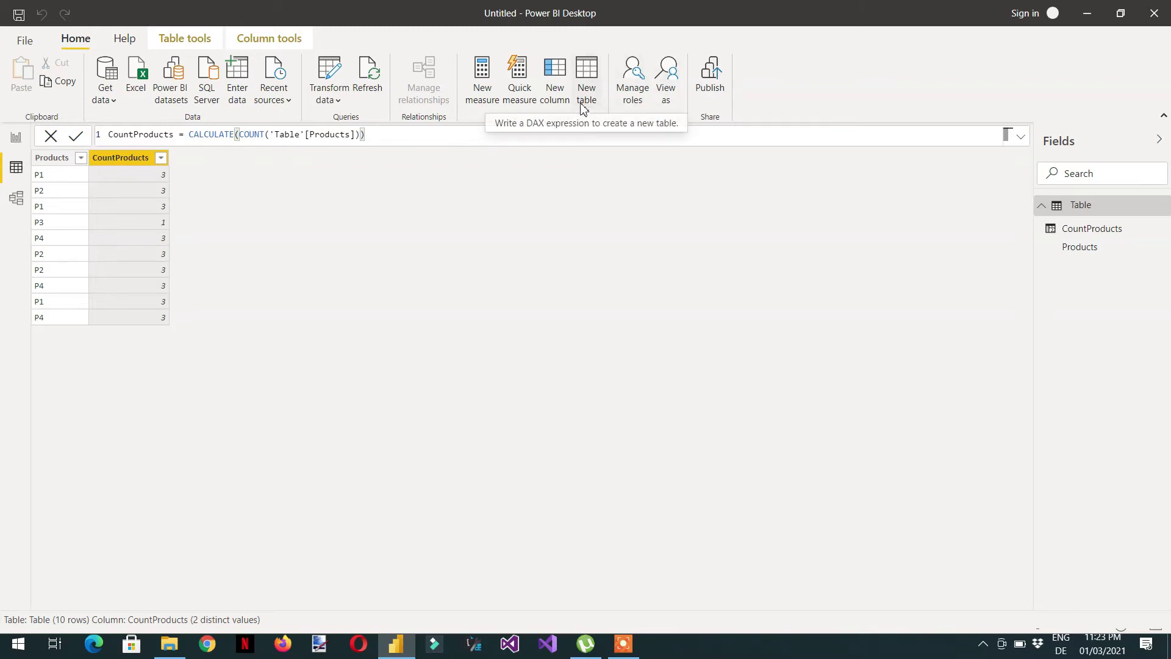
- Add another calculated column to the table and name it "Count using SelectedValue"
left_click(555, 101)
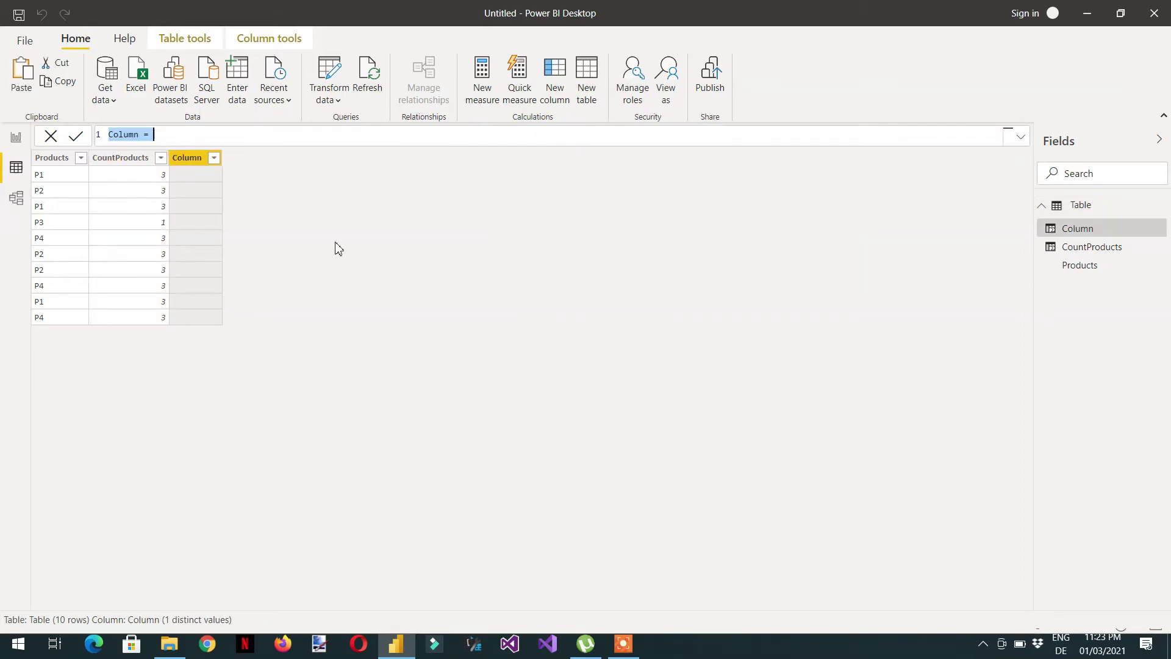
type("Coun")
type("t ")
type("using")
type("lec")
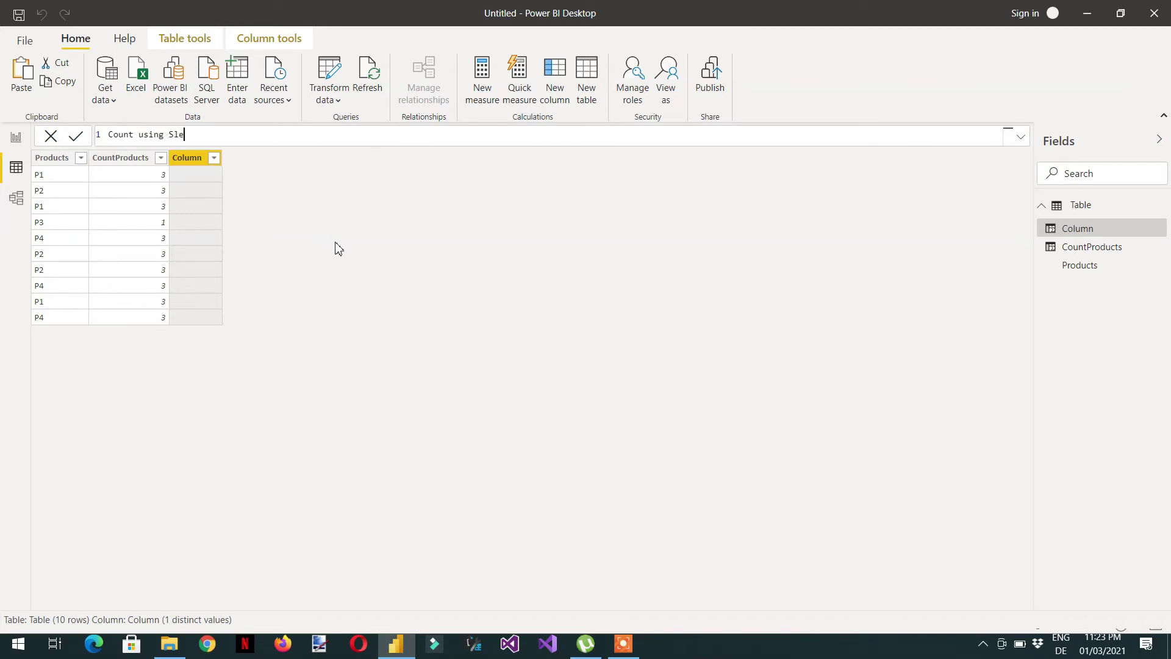
key("BackSpace")
key("BackSpace")
key("BackSpace")
type("electedValue = s")
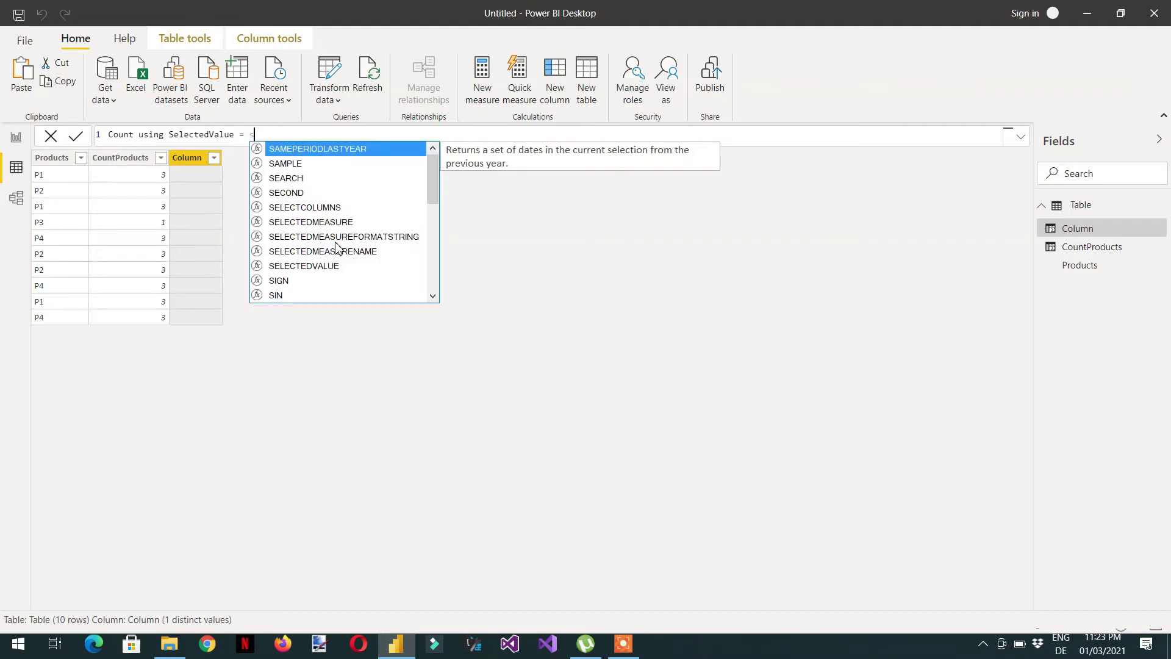
- Complete the new column's formula as SELECTEDVALUE('Table'[Products]) and apply it
type("elec")
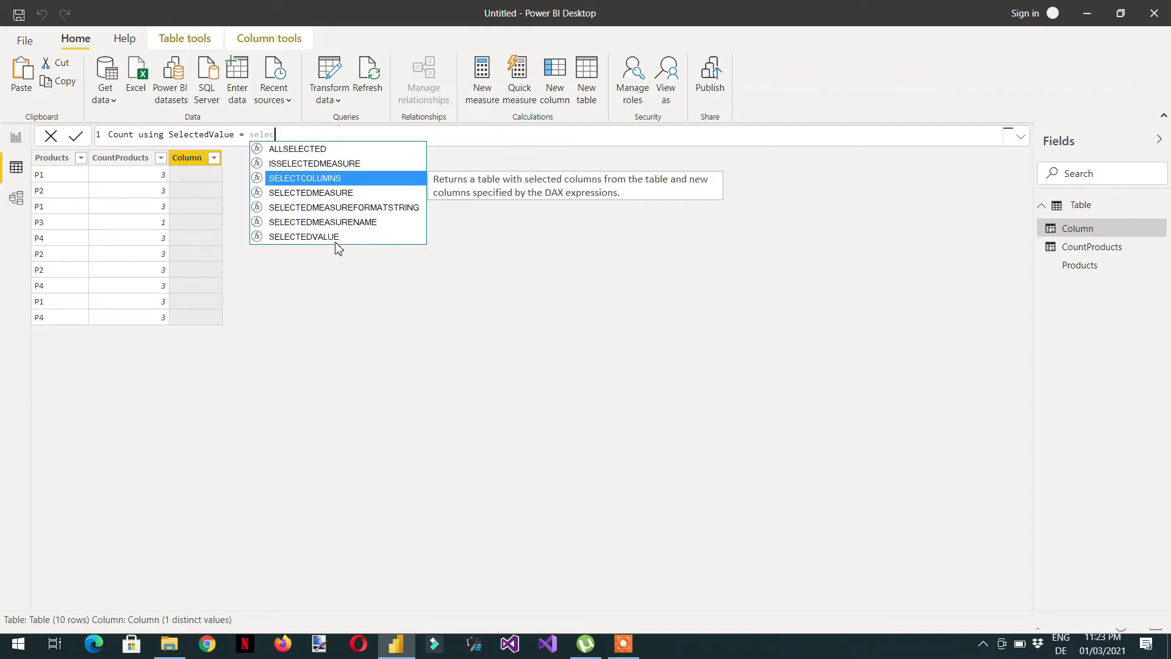
key("Down")
key("Down")
key("Down")
key("Down")
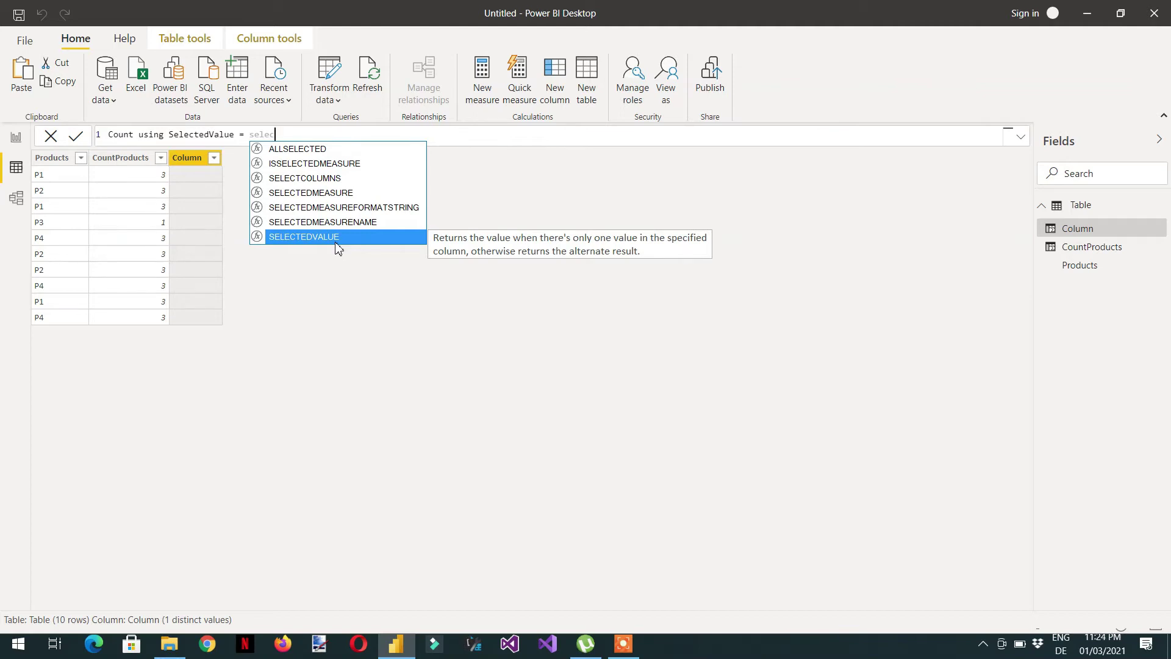
key("Tab")
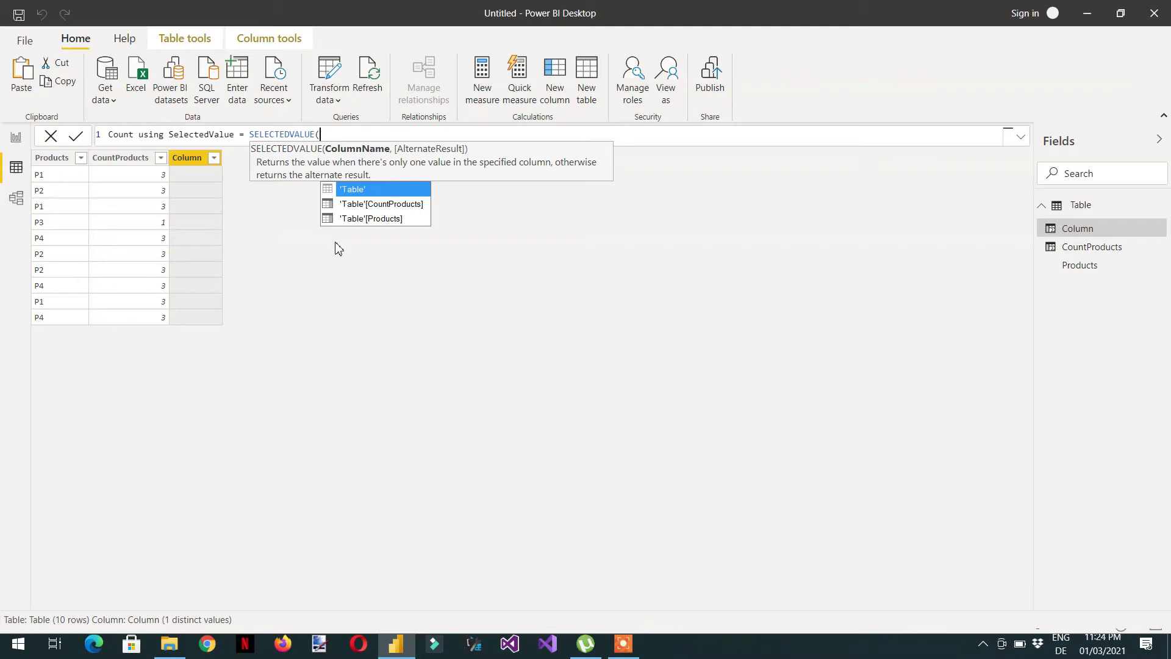
type("pro")
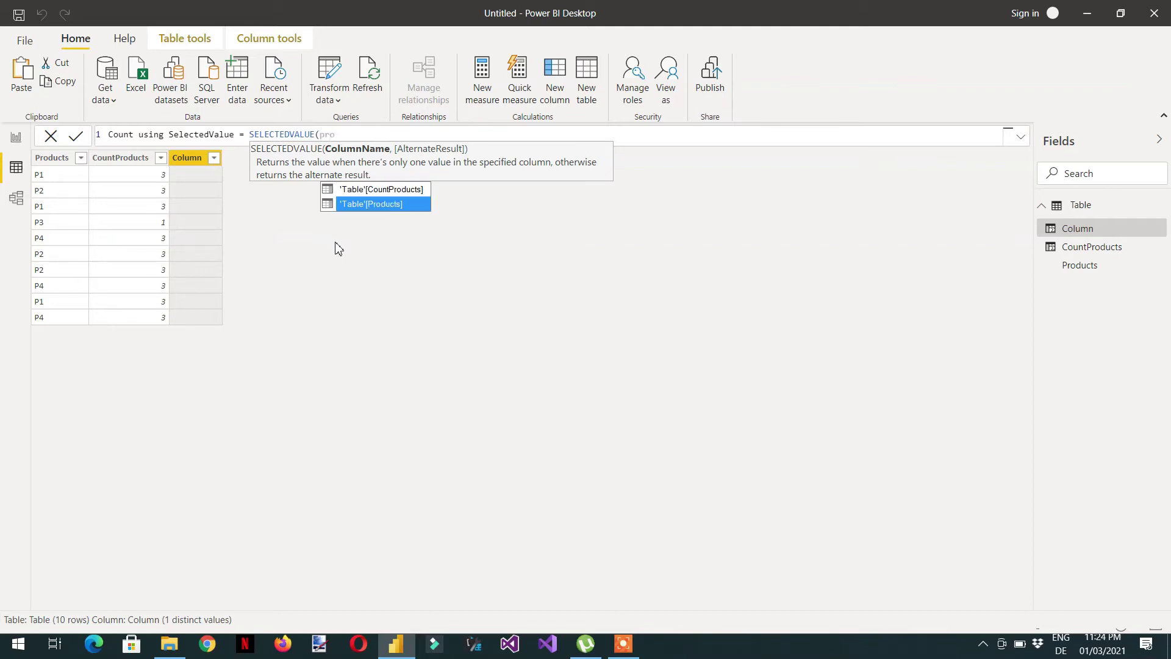
key("Tab")
type(")")
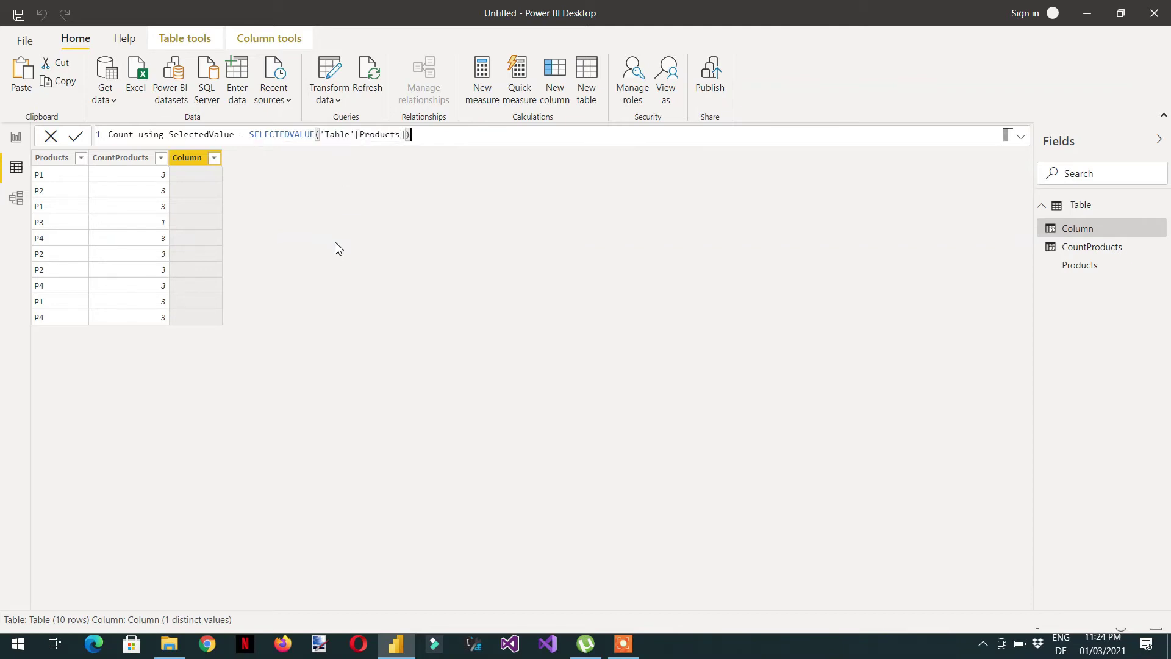
key("Return")
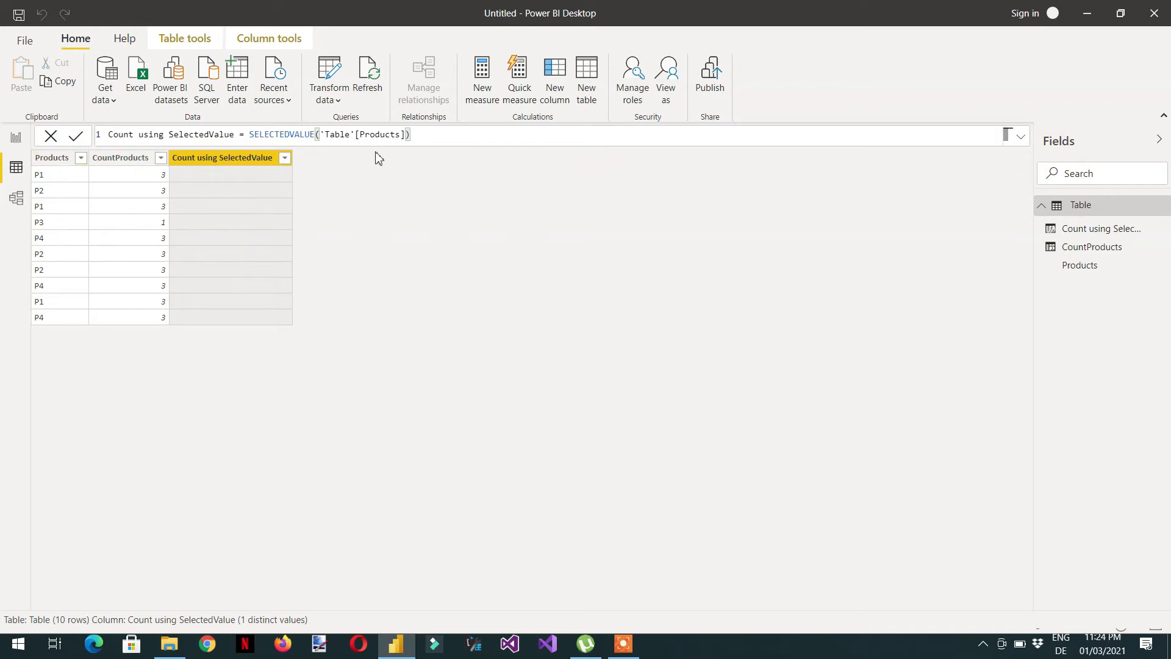
- Add "No context" as the alternate result of the SELECTEDVALUE formula and apply the change
left_click(410, 139)
type(",")
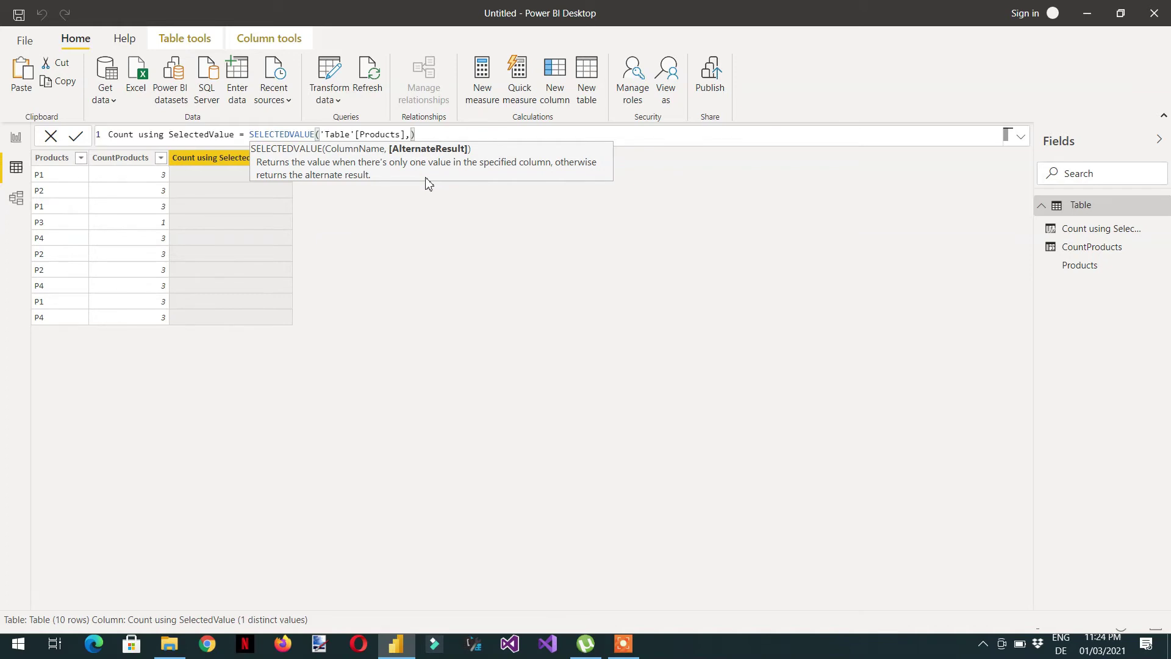
type("\"\"")
type("No conte")
type("xt")
key("Return")
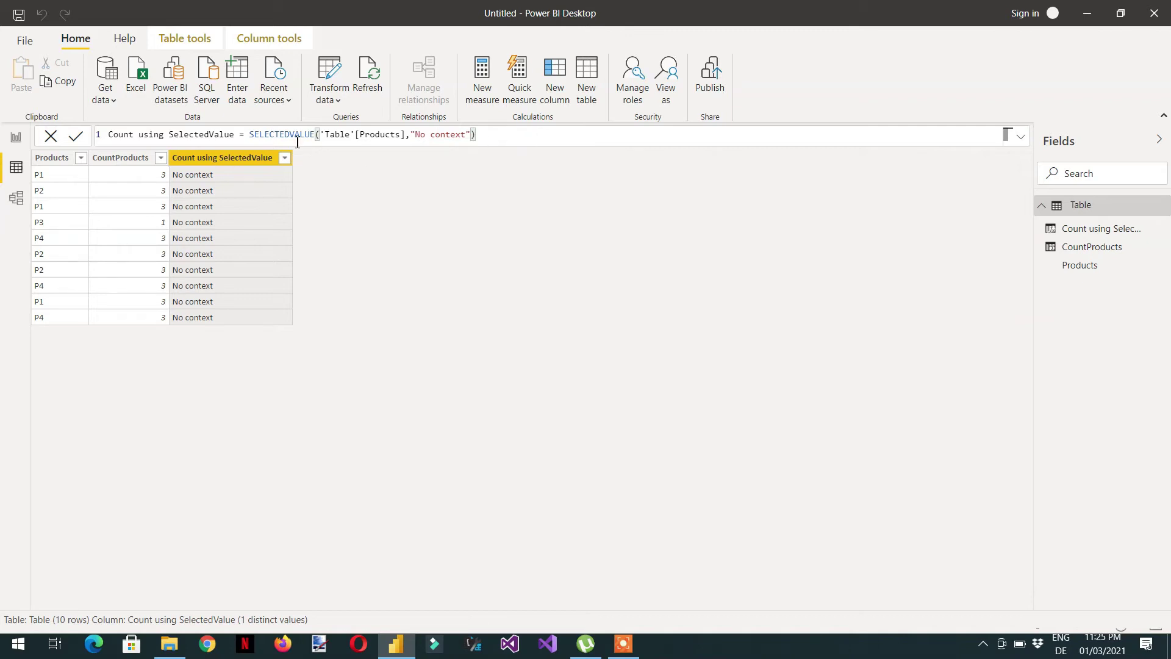
double_click(250, 134)
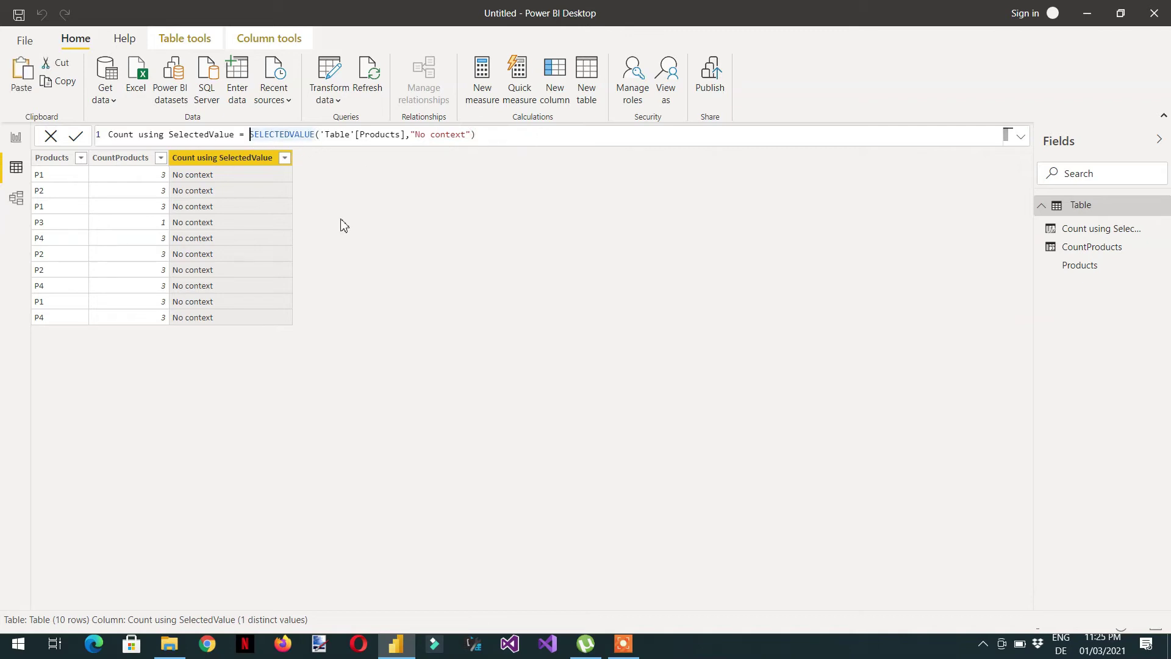
- Add another calculated column named "Count using variables" and continue its formula on a second line
left_click(560, 99)
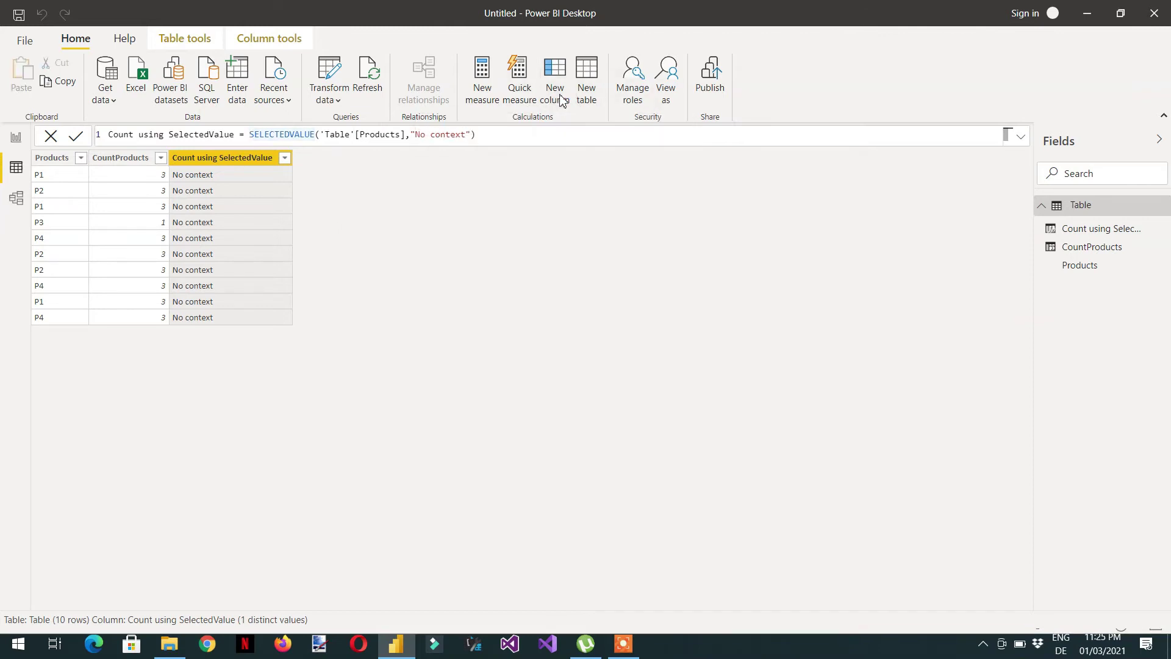
type("Count")
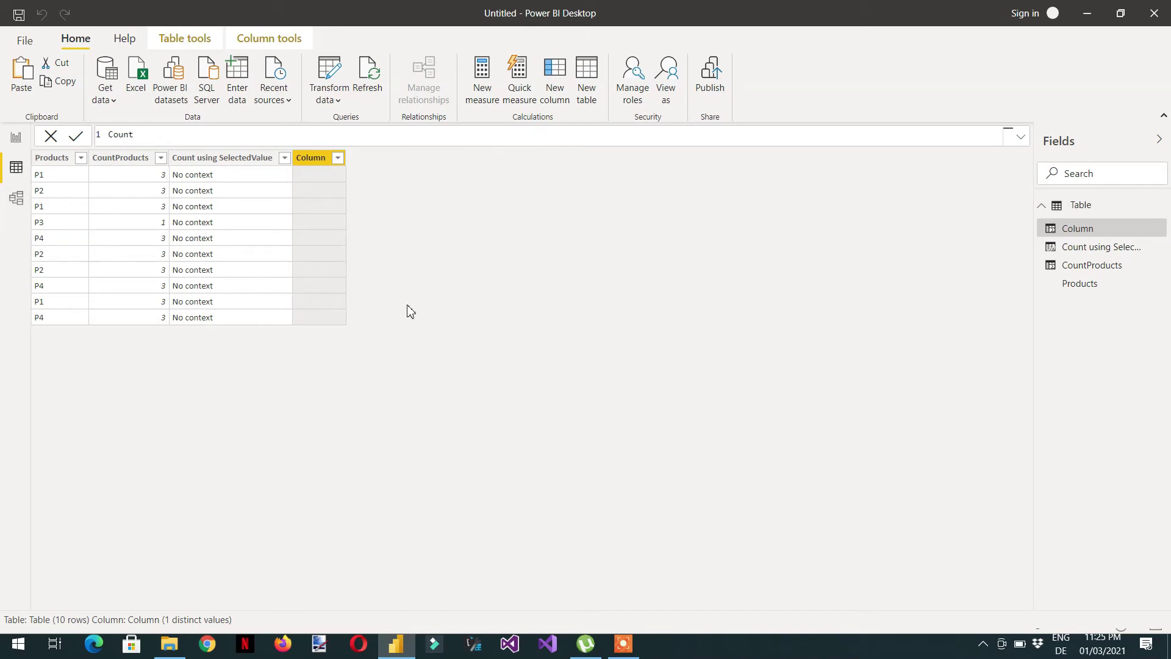
type("rusing variables =")
key("shift+Return")
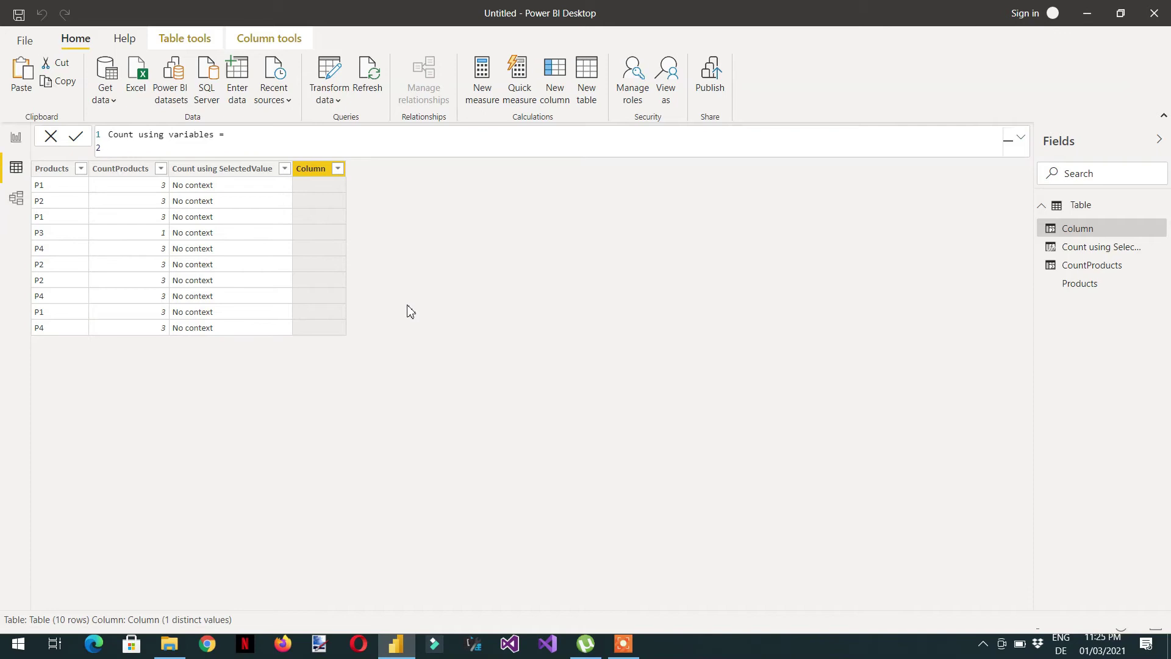
- Define a variable selectedval as SELECTEDVALUE('Table'[Products]) in the "Count using variables" formula
type("VAR selectedval = s")
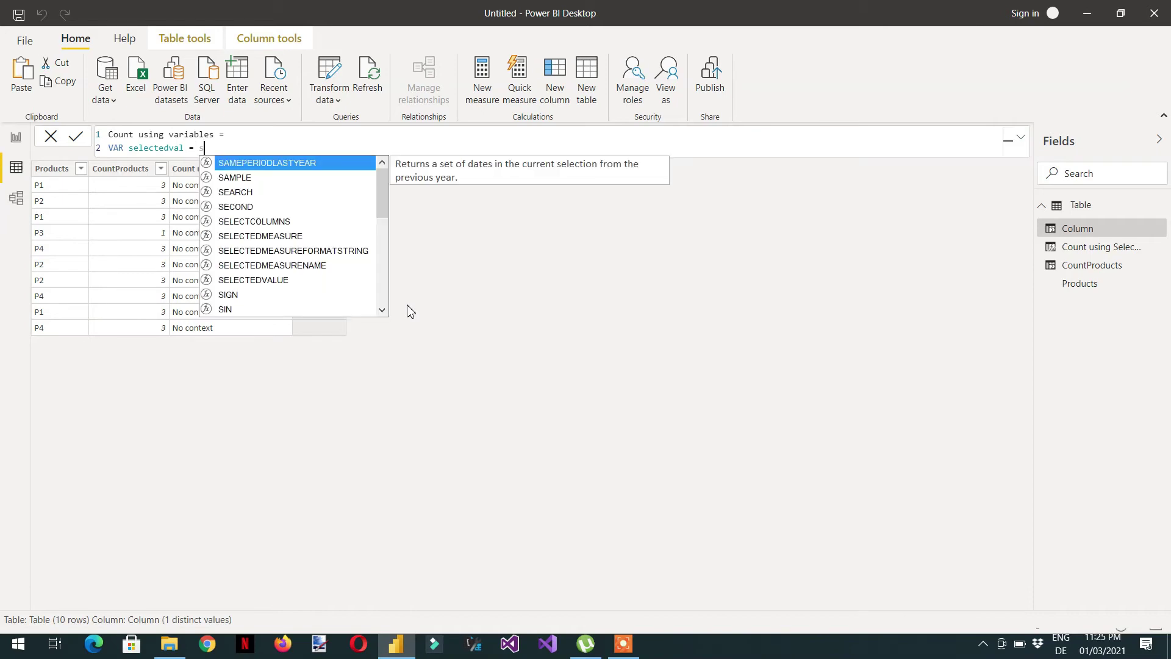
type("ele")
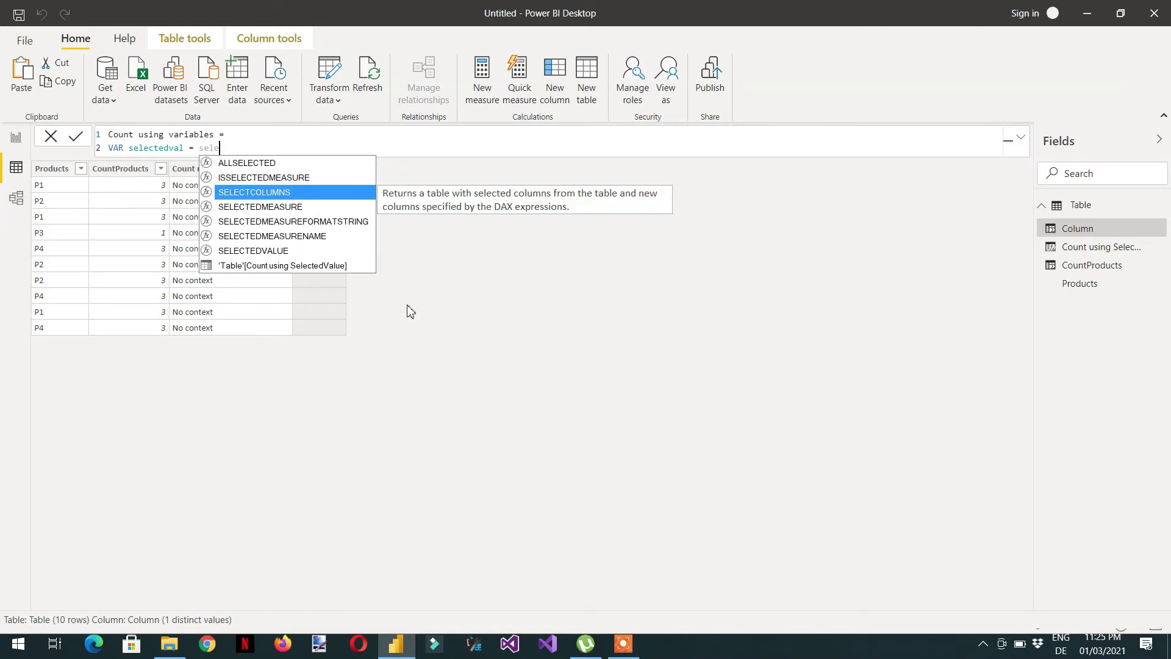
key("Down")
key("Down")
key("Down")
key("Down")
key("Tab")
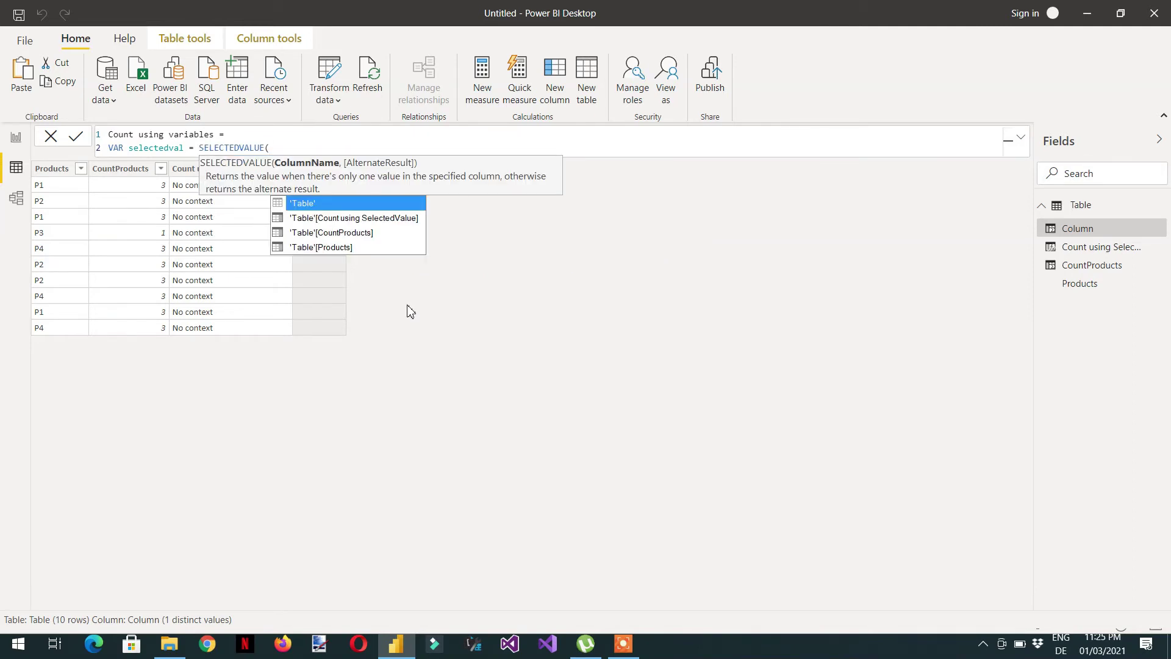
type("pr")
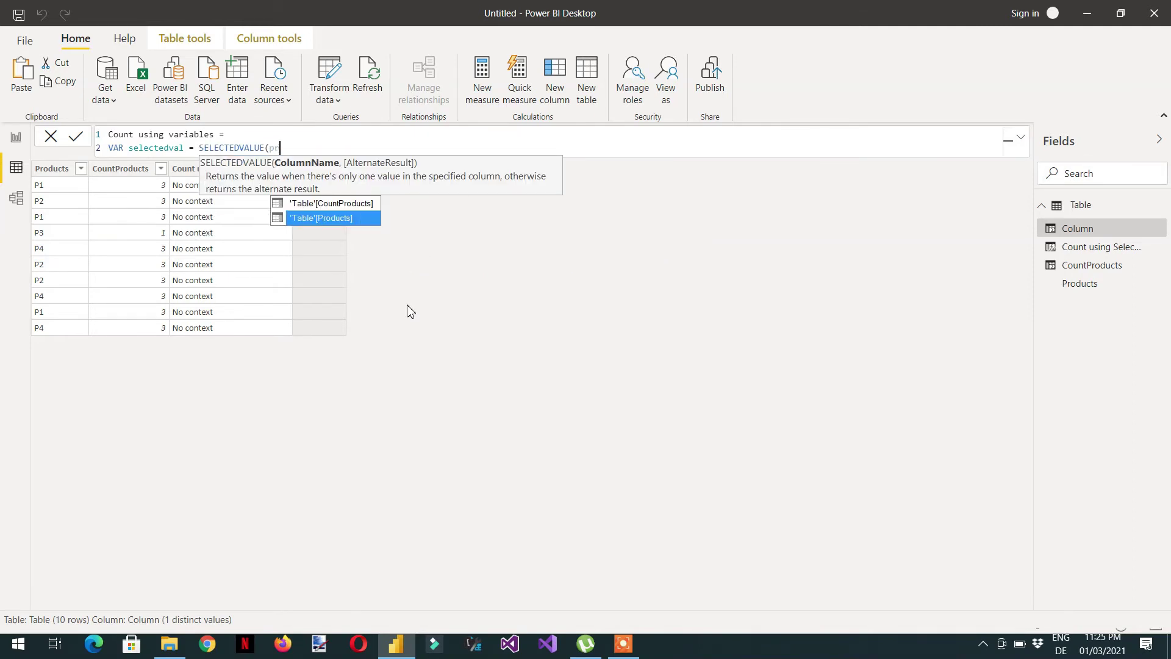
key("Tab")
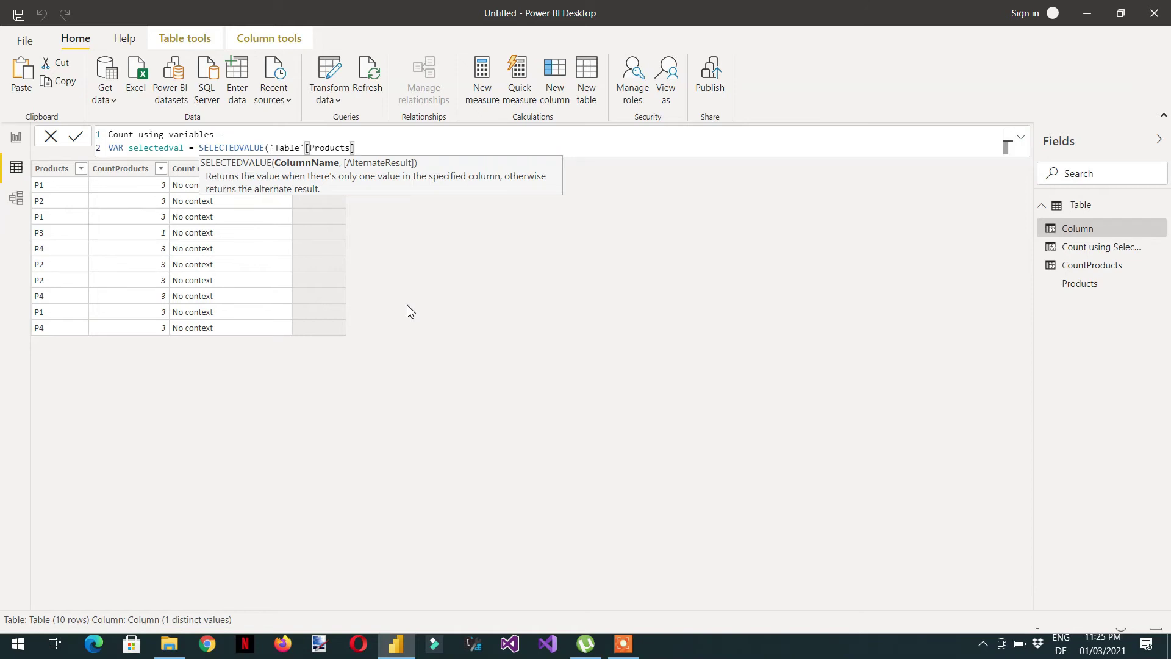
type(")")
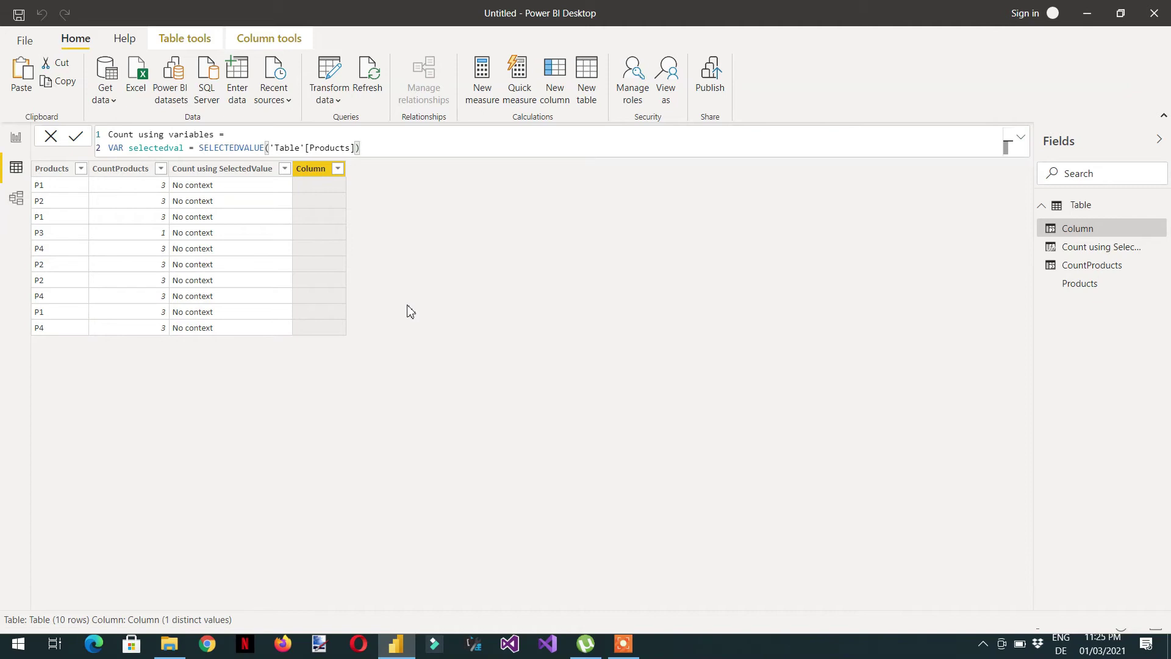
key("shift+Return")
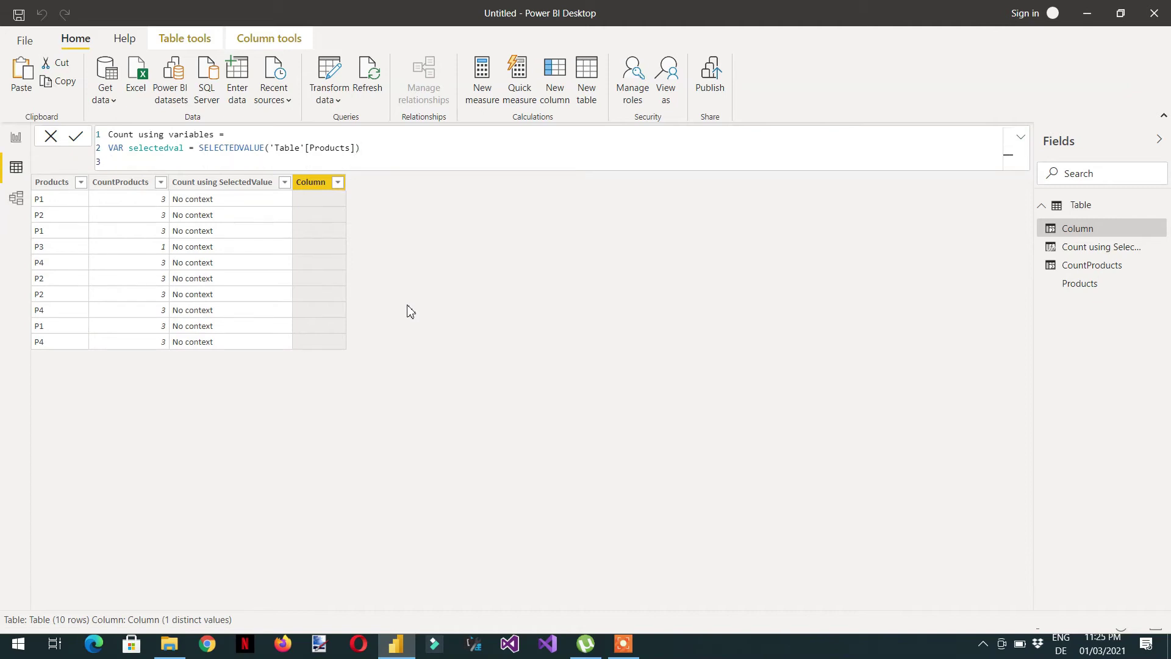
- Finish the "Count using variables" formula with RETURN followed by selectedval on its own line, and apply it
type("RETURN")
key("Return")
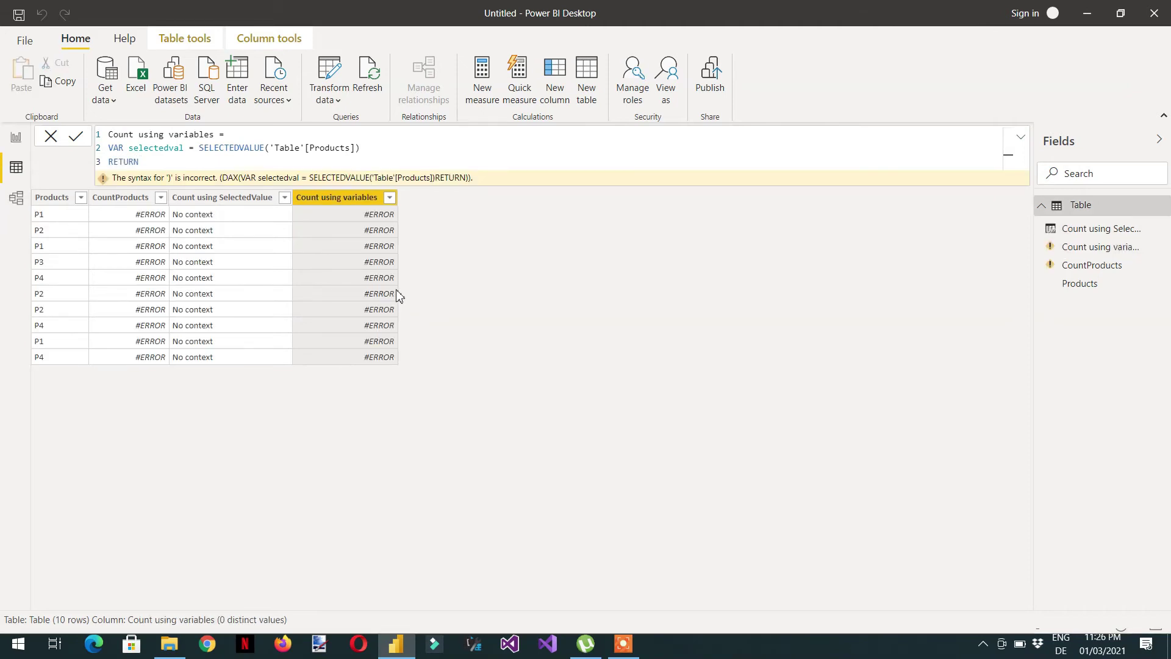
left_click(208, 157)
key("shift+Return")
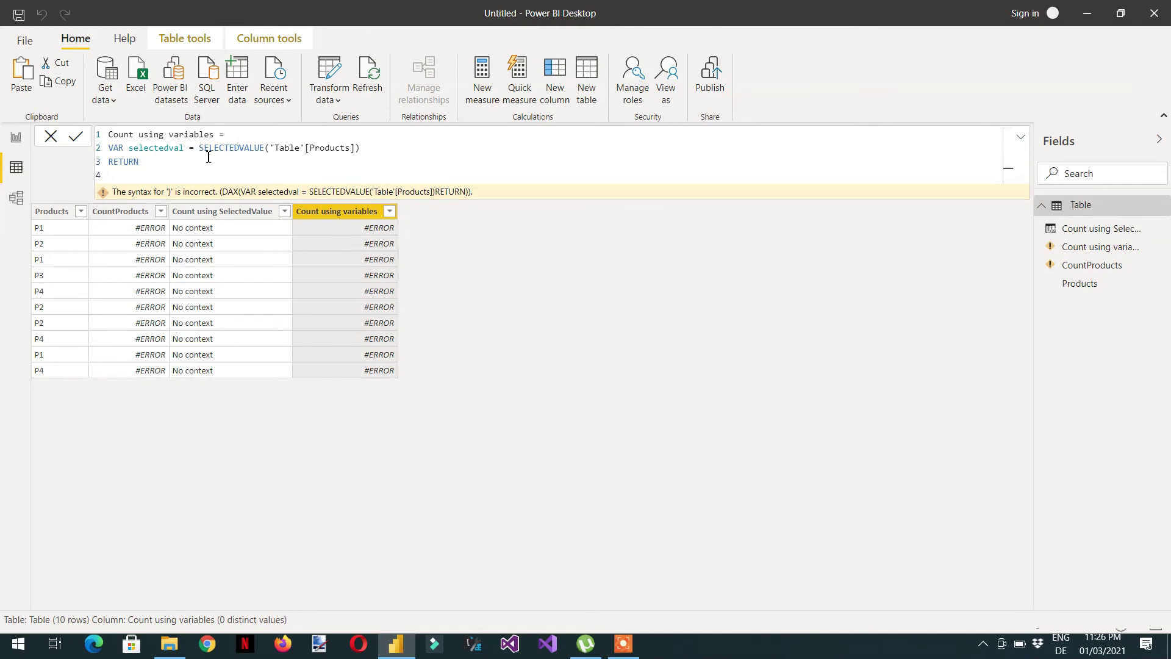
type("sele")
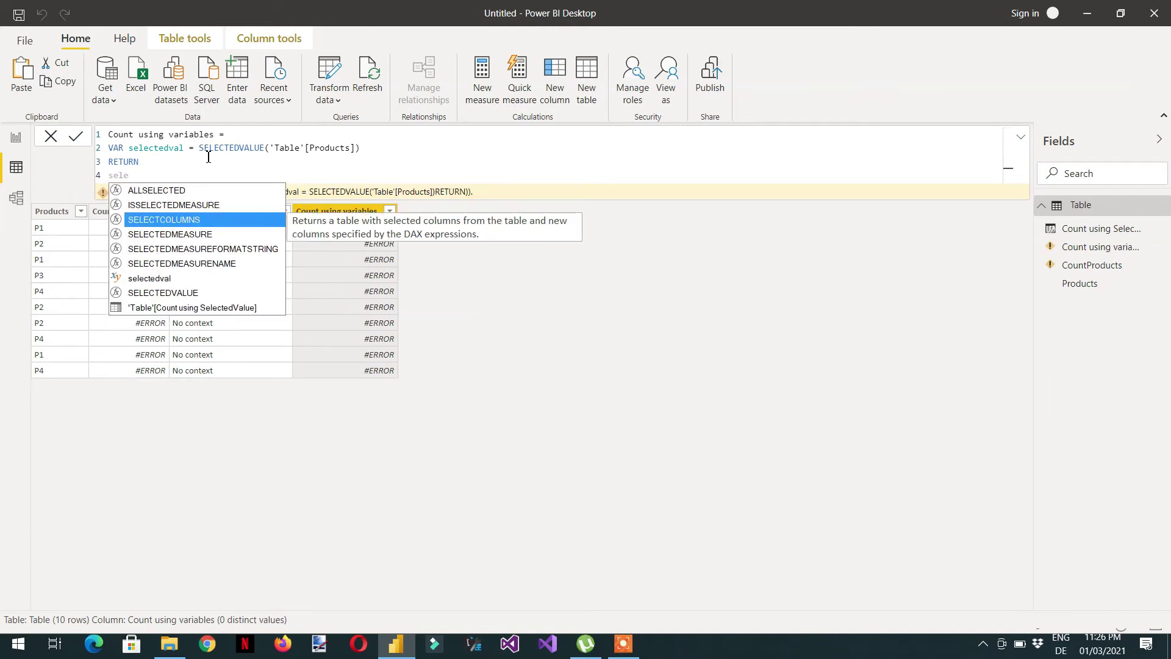
type("c")
key("Down")
key("Down")
key("Down")
key("Down")
key("Tab")
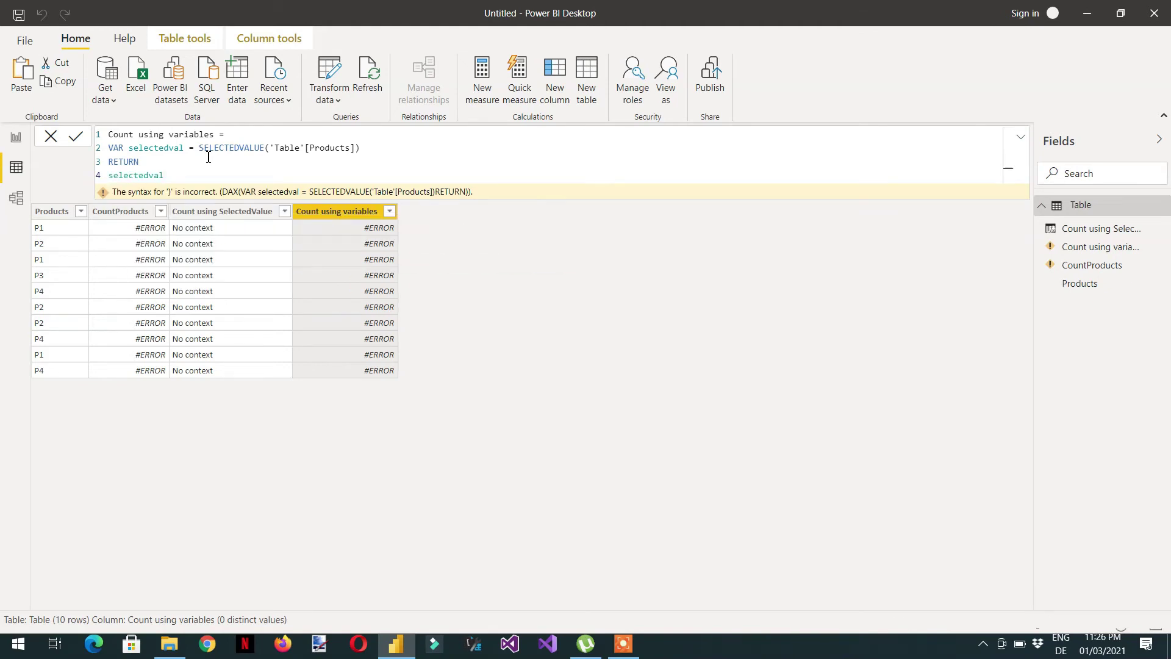
key("Return")
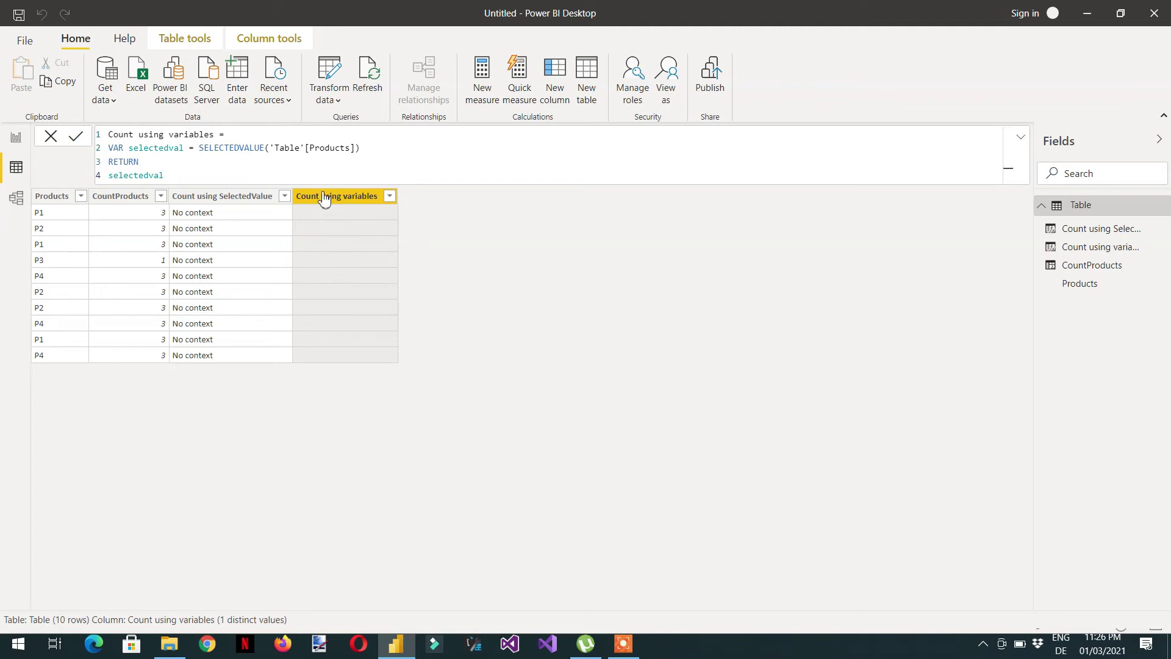
- Wrap the "Count using SelectedValue" formula in CALCULATE so that it reads CALCULATE(SELECTEDVALUE('Table'[Products],"No context")), and apply it
left_click(222, 198)
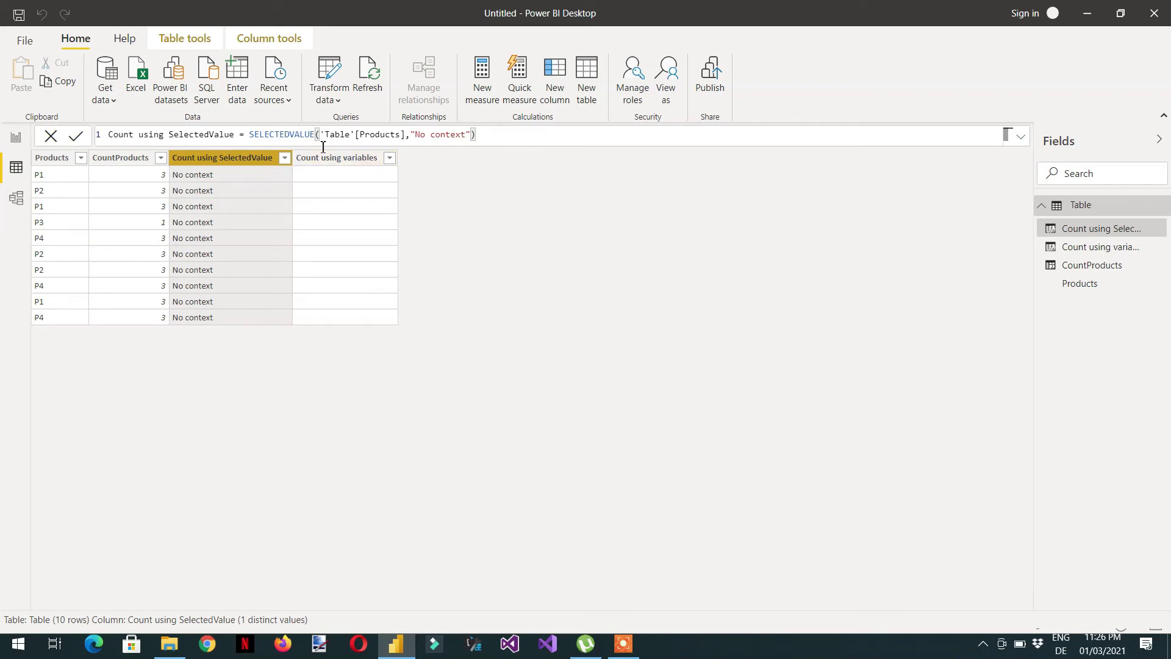
double_click(250, 135)
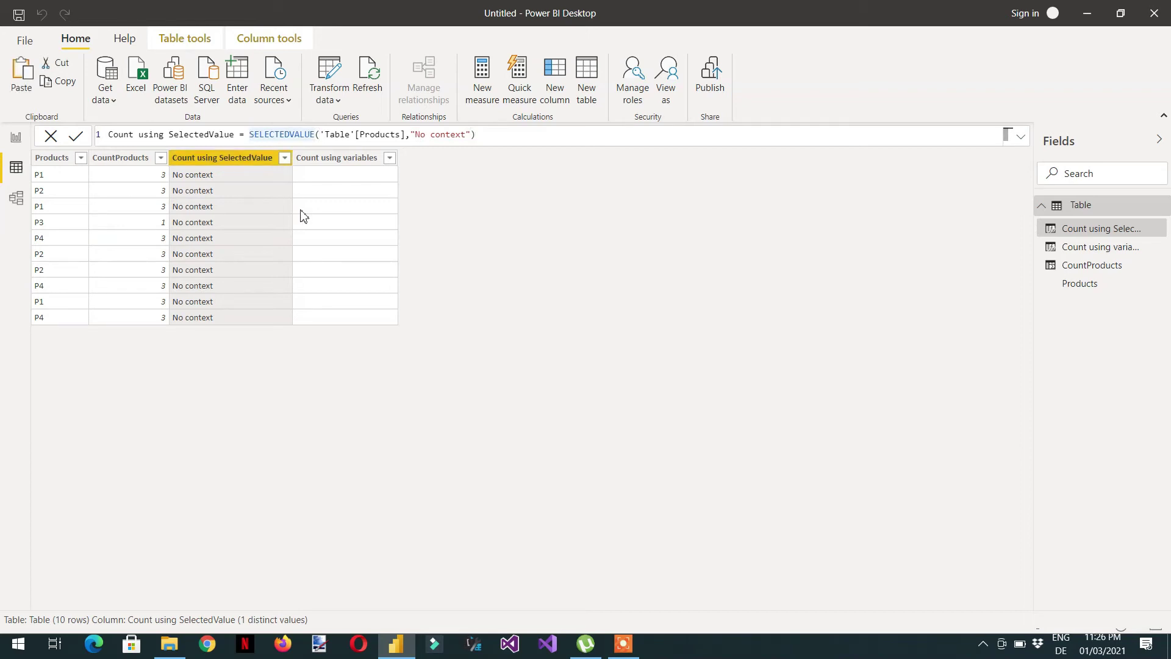
type("CALCULATE(")
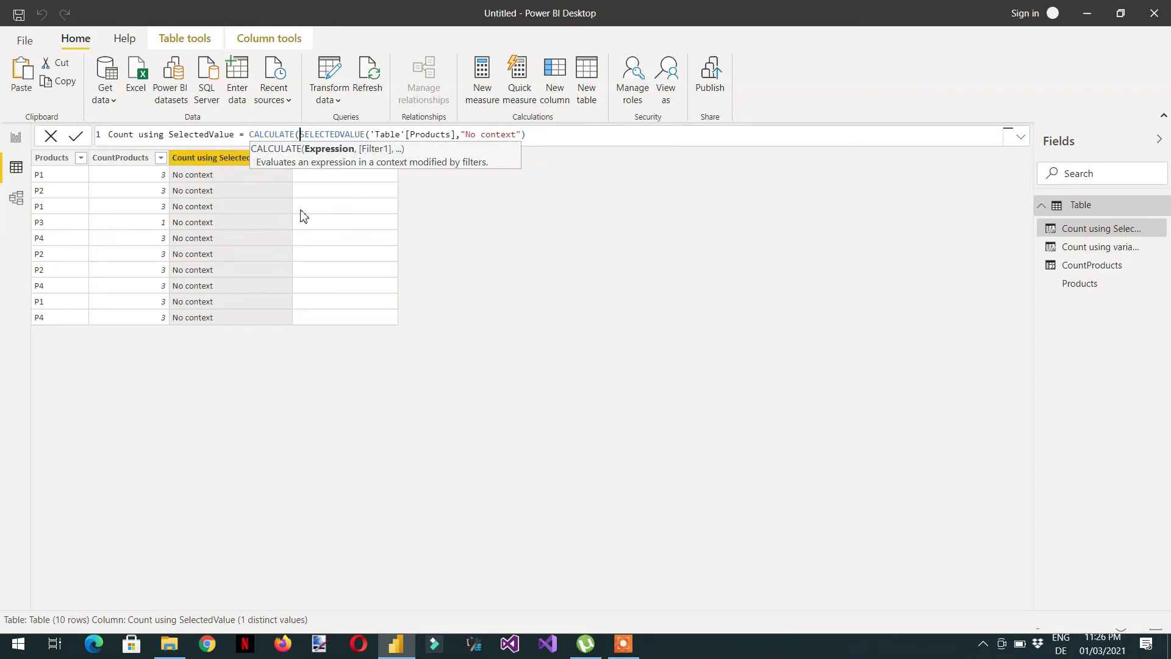
key("Right")
key("Right")
key("Right")
key("Right")
key("Right")
key("Right")
key("Right")
key("Right")
key("Right")
key("Right")
key("Right")
key("Right")
key("Right")
key("Right")
key("Right")
key("Right")
key("Right")
key("Right")
key("Right")
key("Right")
key("Right")
key("Right")
key("Right")
key("Right")
key("Right")
key("Right")
key("Right")
key("Right")
key("Right")
key("Right")
key("Right")
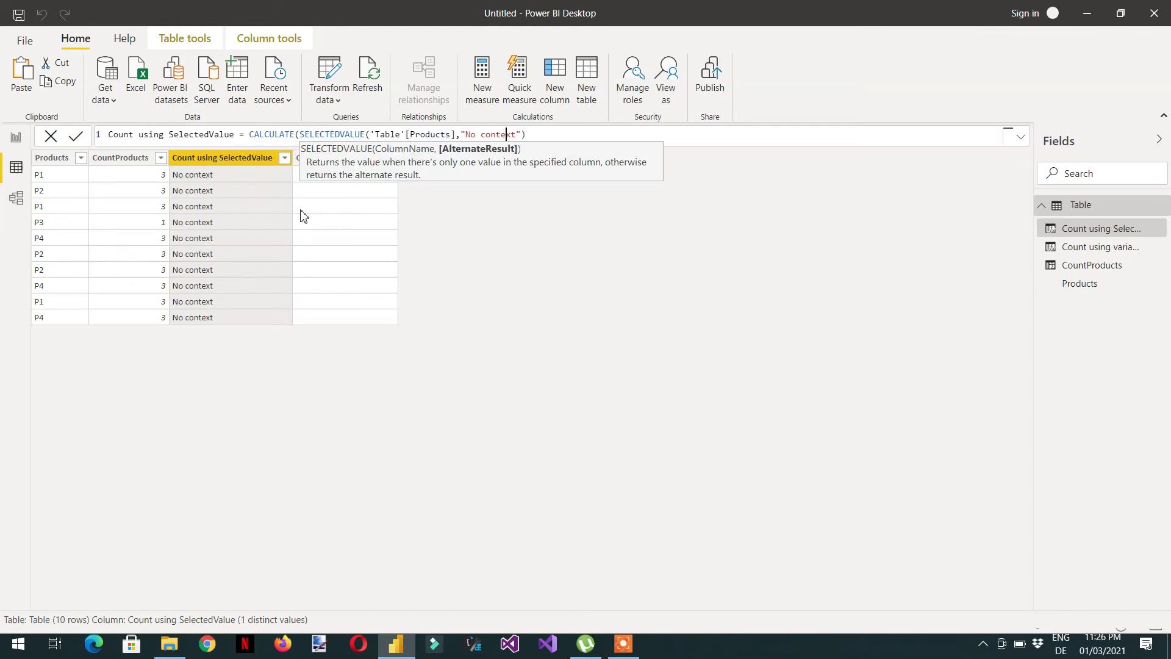
type(")")
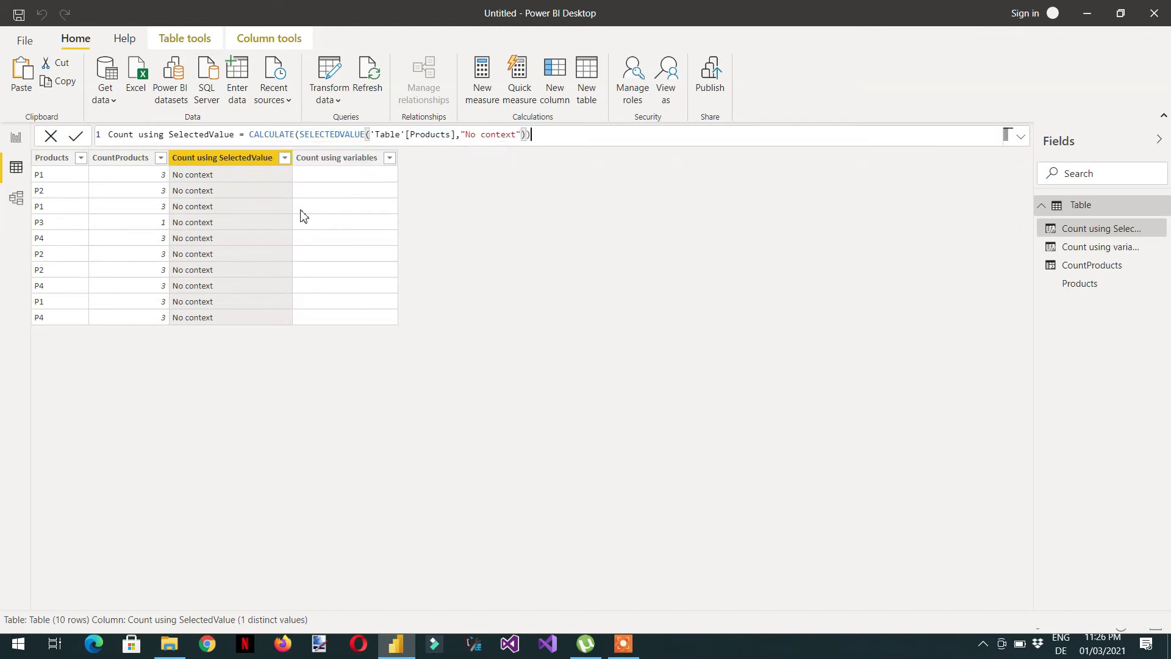
key("Return")
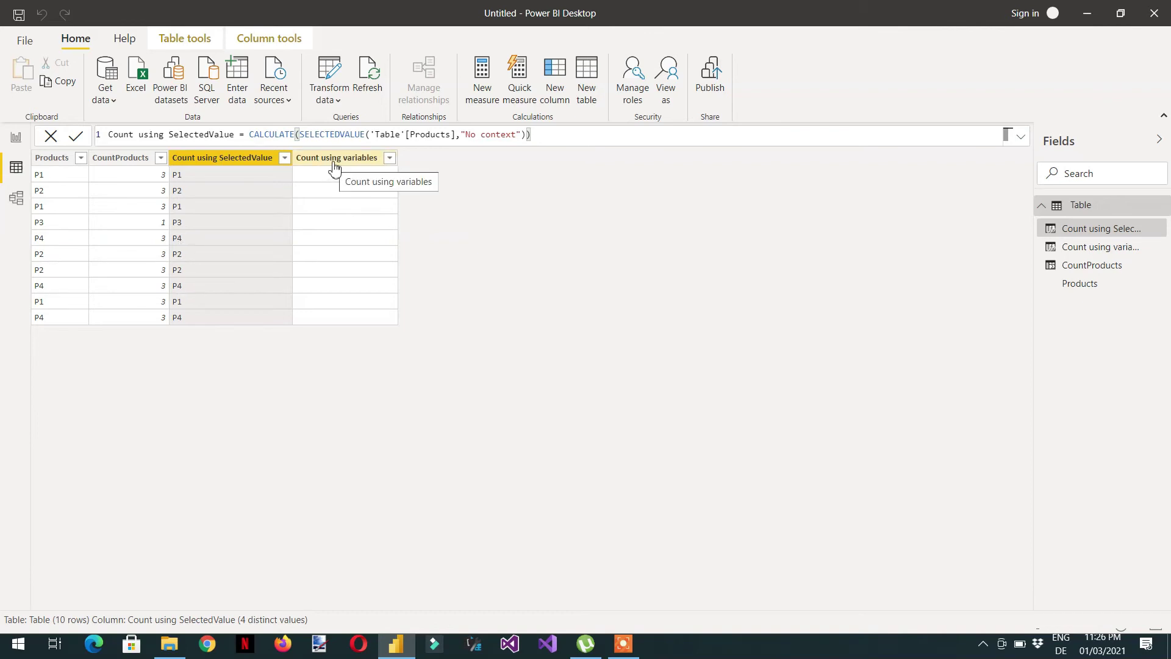
- Shorten the name of the "Count using SelectedValue" column to SelectedValue in its formula
double_click(172, 135)
key("BackSpace")
key("BackSpace")
key("BackSpace")
key("BackSpace")
key("BackSpace")
key("BackSpace")
key("BackSpace")
key("BackSpace")
key("BackSpace")
key("BackSpace")
key("BackSpace")
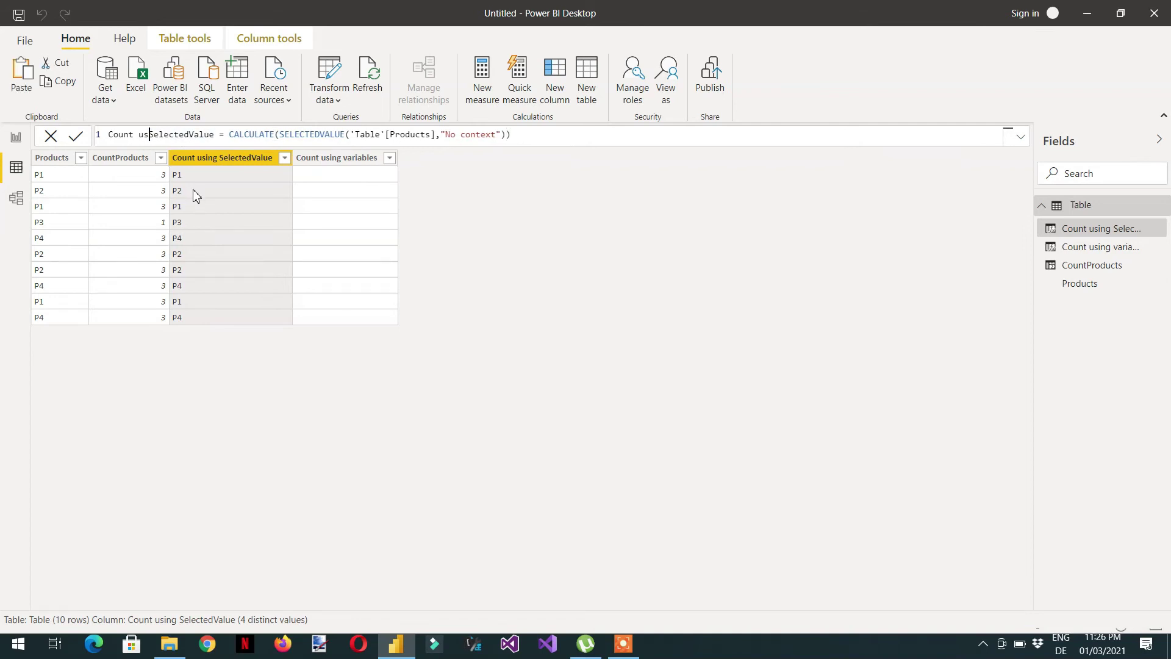
key("BackSpace")
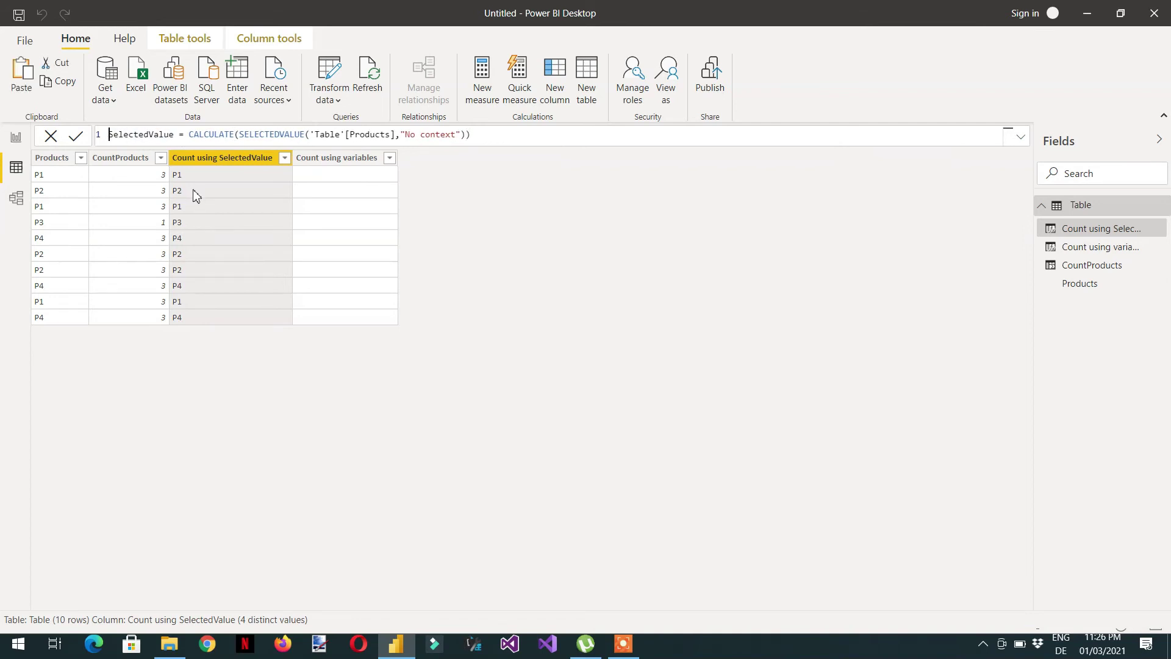
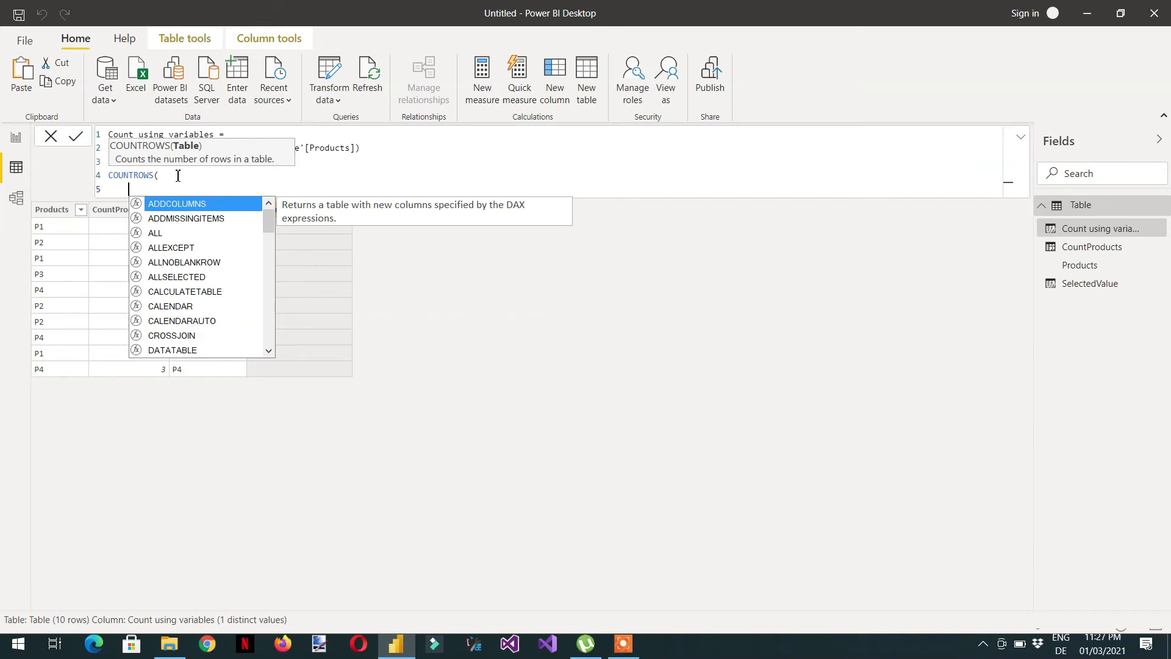
- Start a FILTER function inside COUNTROWS in the "Count using variables" formula
type("filt")
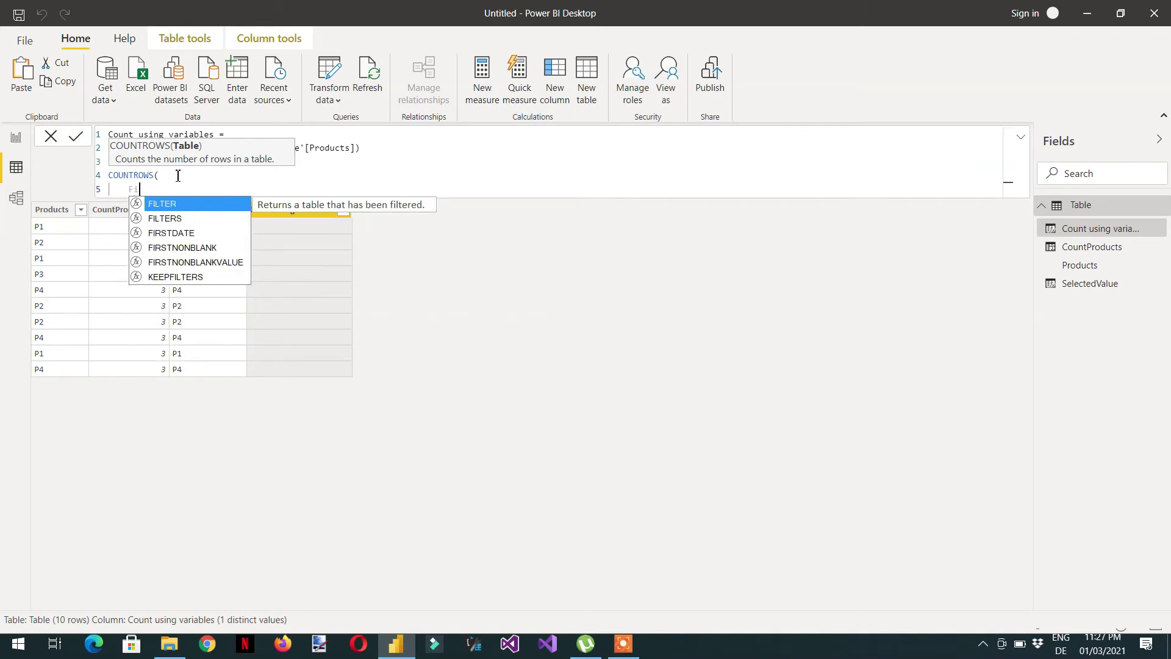
key("Tab")
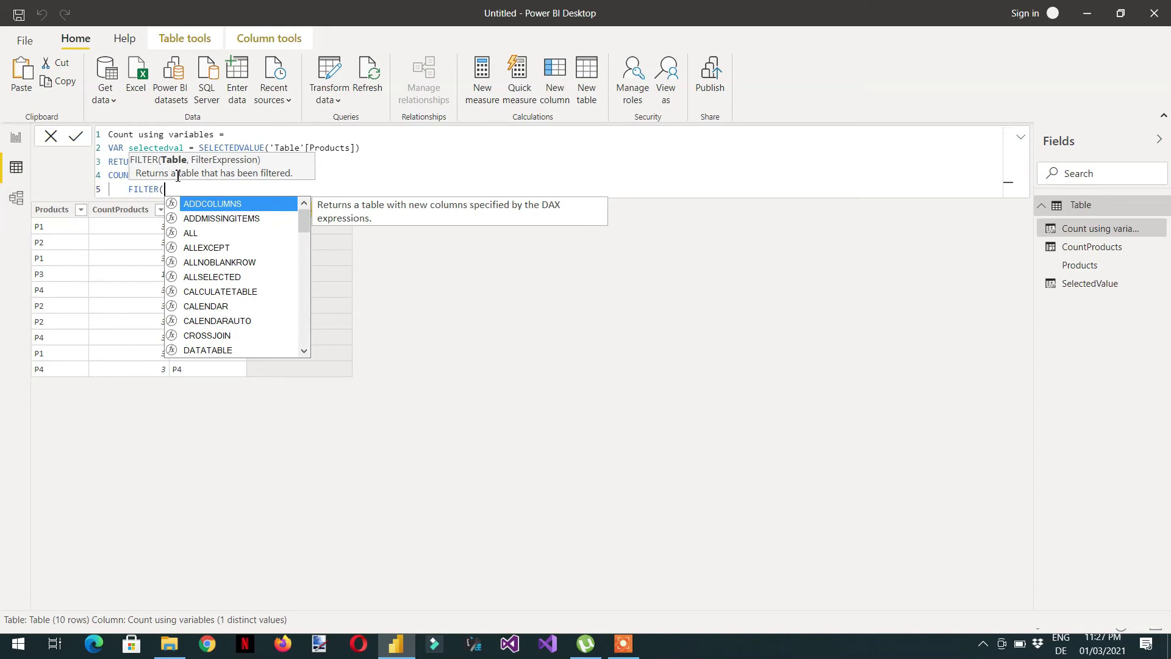
type("p")
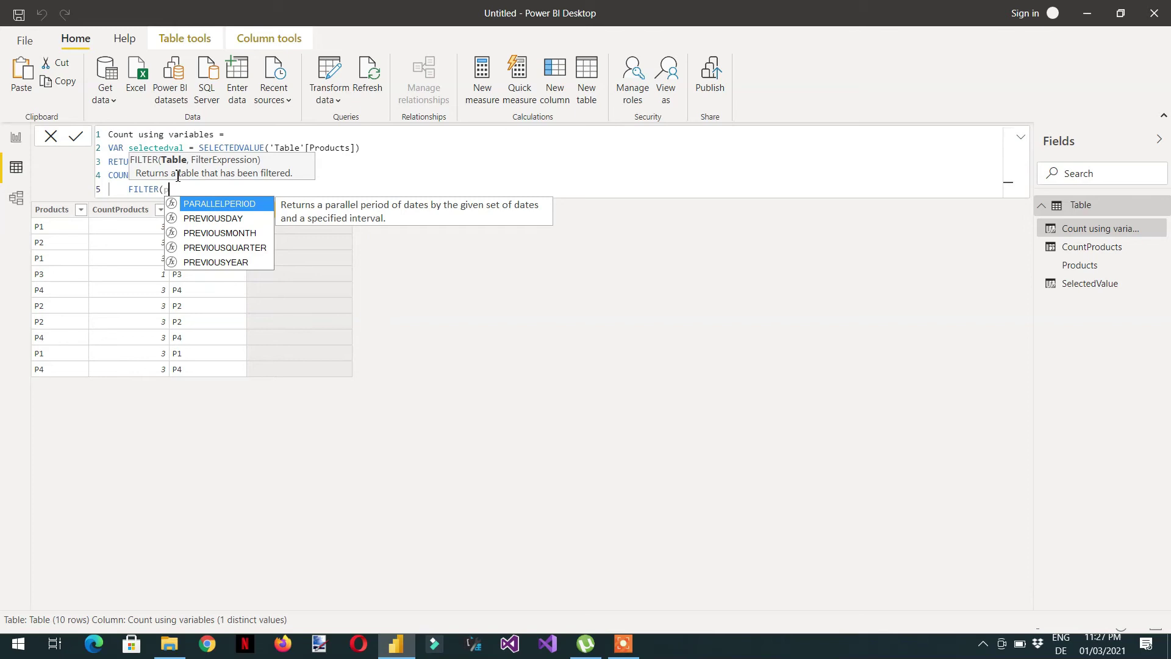
key("BackSpace")
key("Escape")
type("pro")
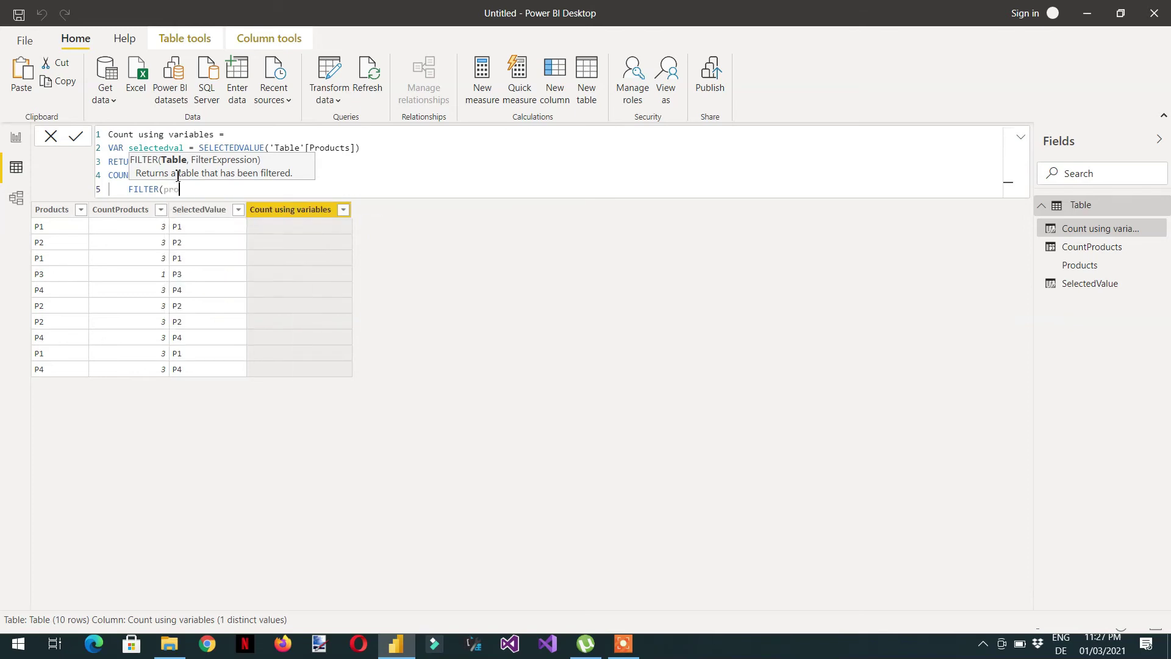
key("BackSpace")
key("BackSpace")
key("BackSpace")
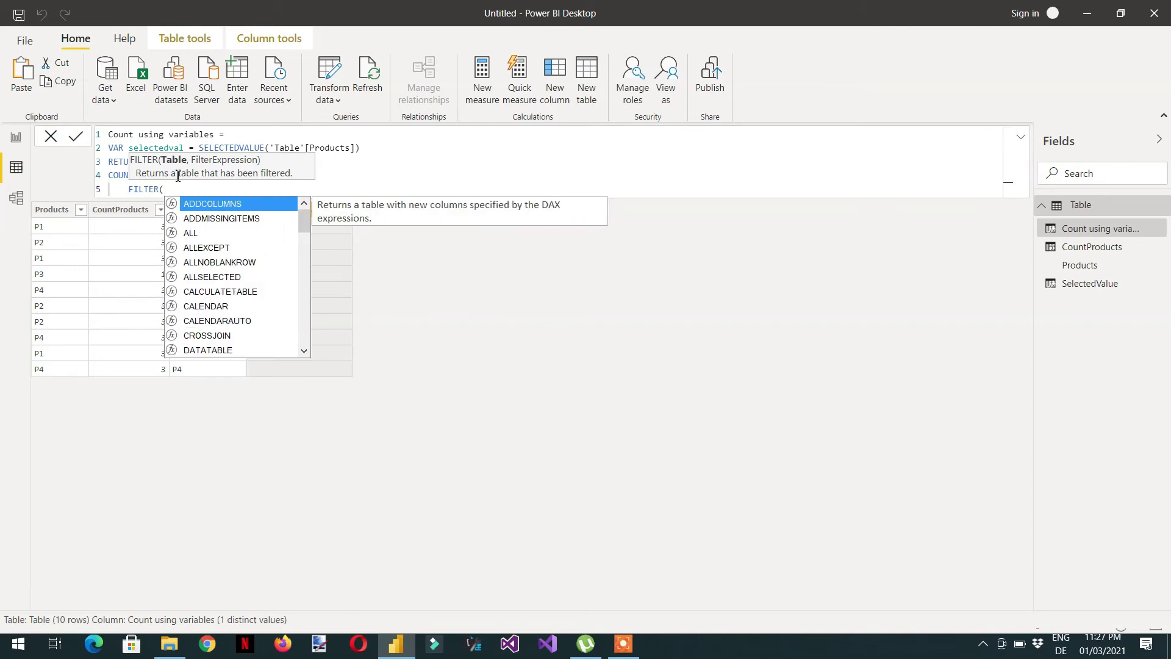
key("BackSpace")
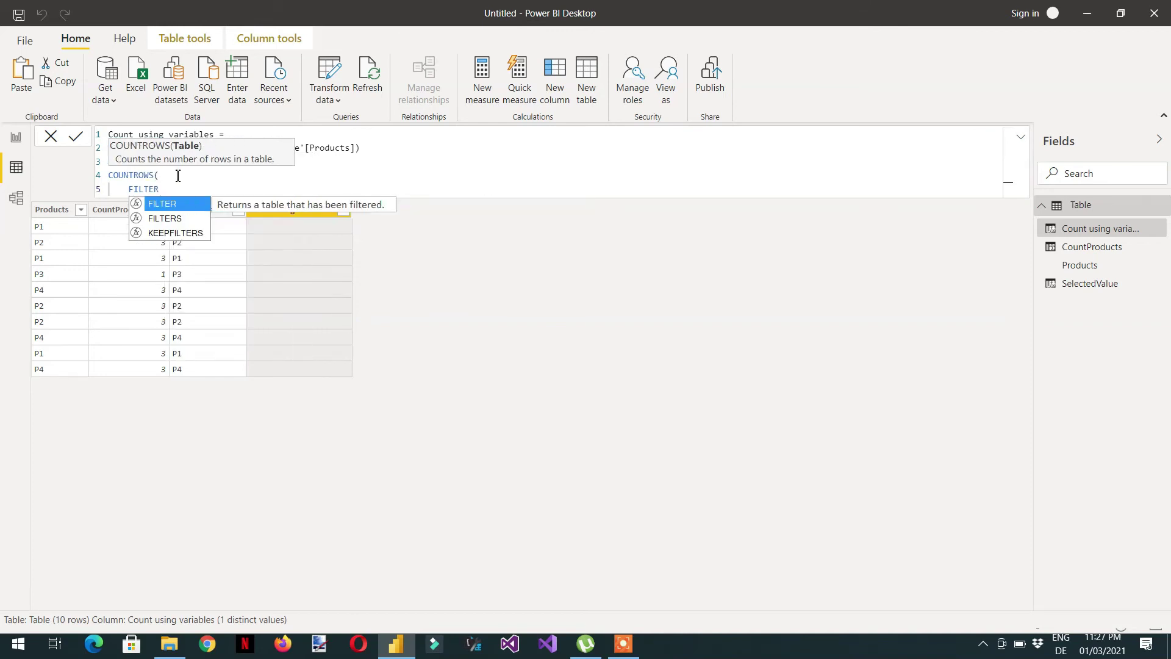
type("(")
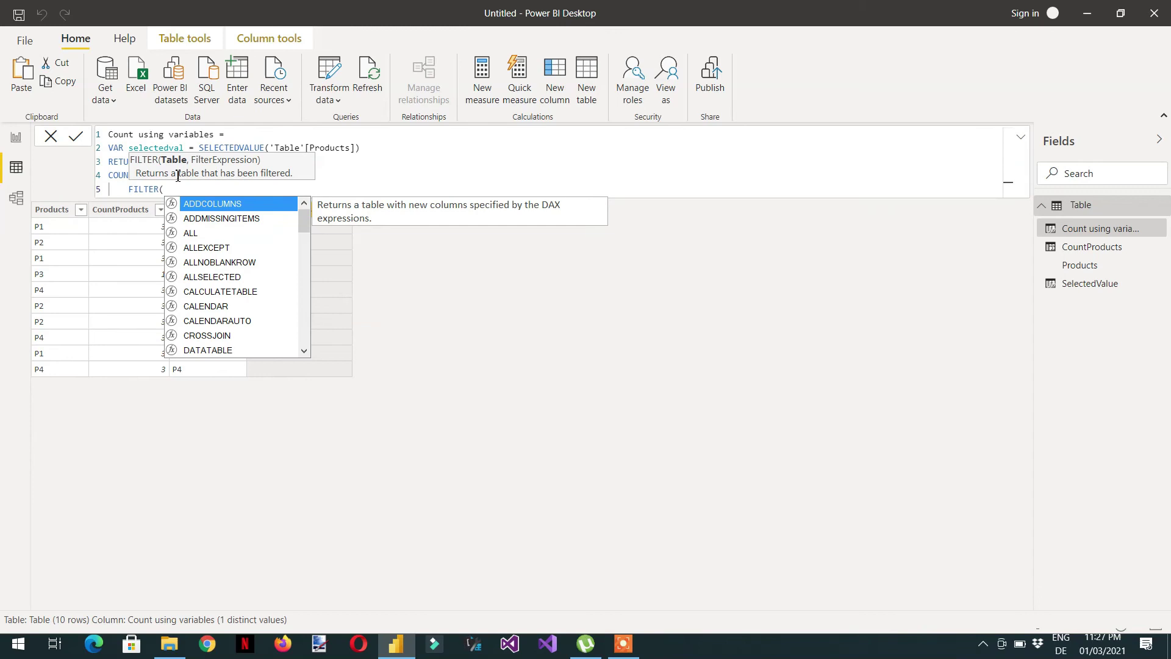
type("pr")
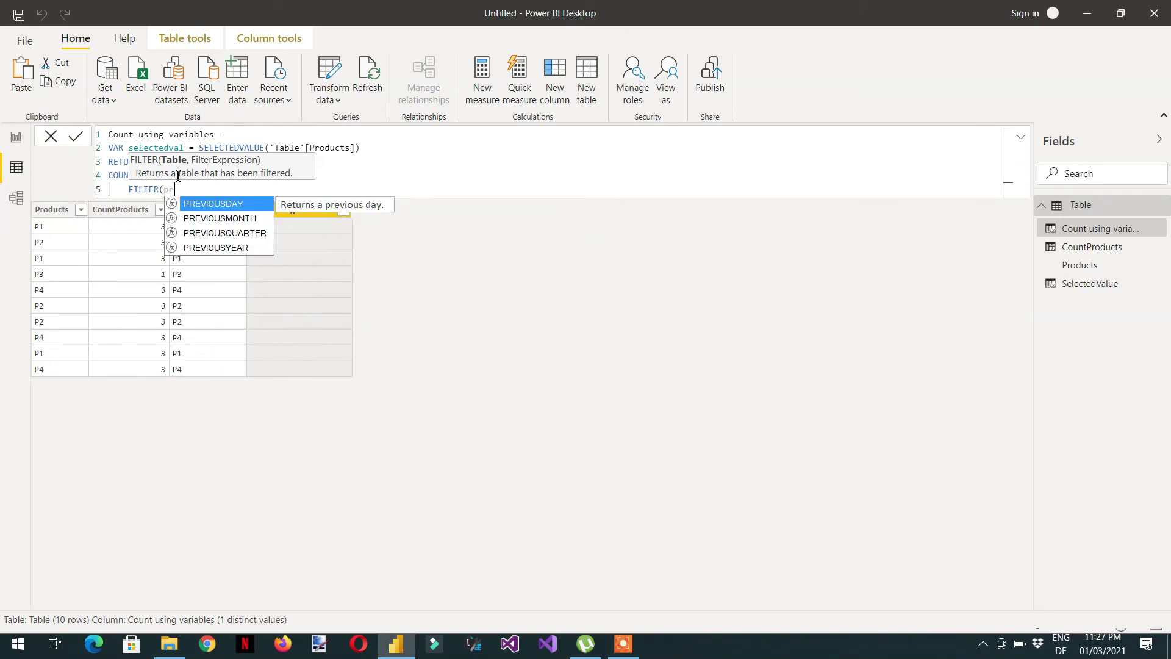
key("BackSpace")
key("BackSpace")
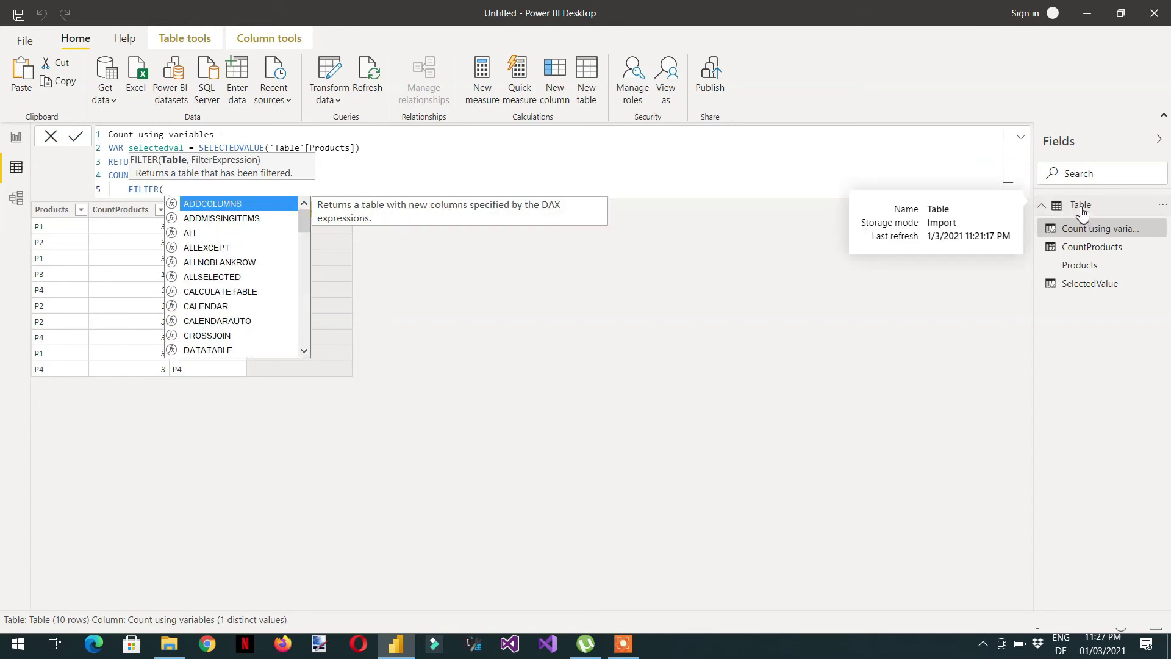
- Give FILTER 'Table' as its table argument
type("tab")
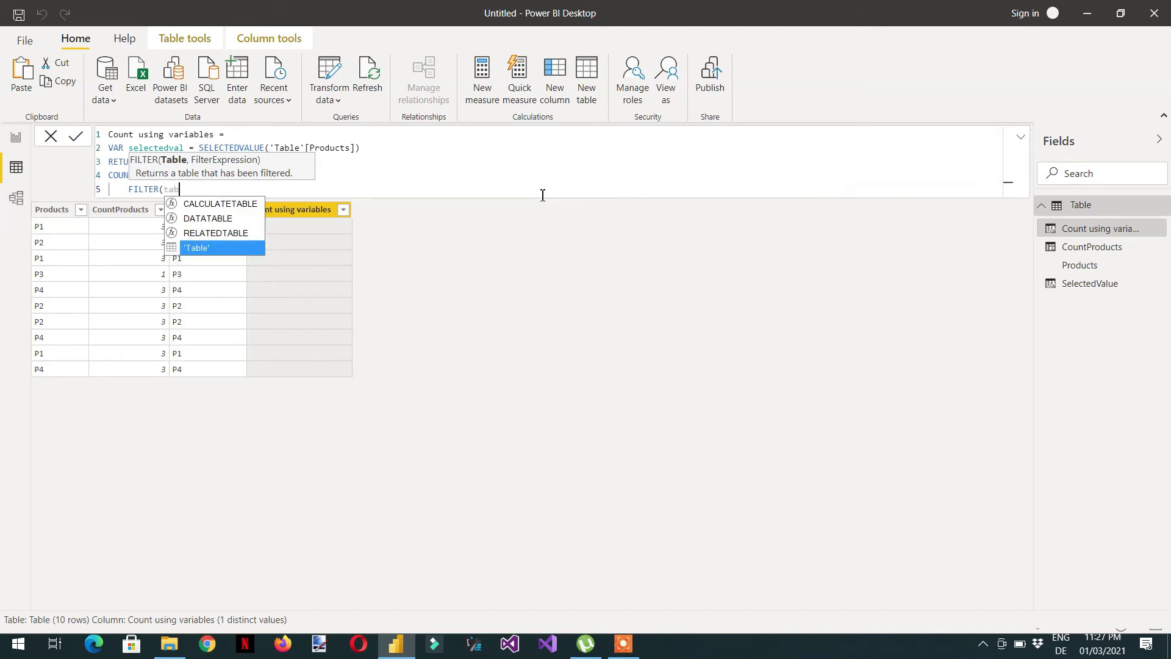
key("Tab")
type(",")
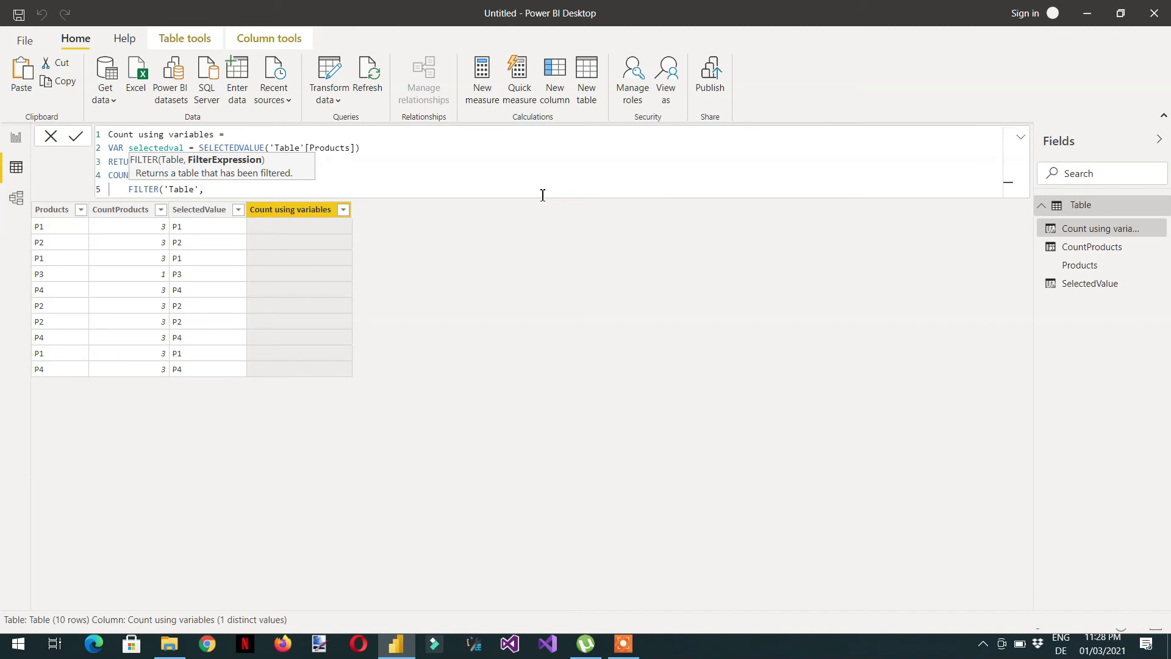
- Set the FILTER condition to 'Table'[Products] =selectedval, close both functions, and apply the formula
type("Produ")
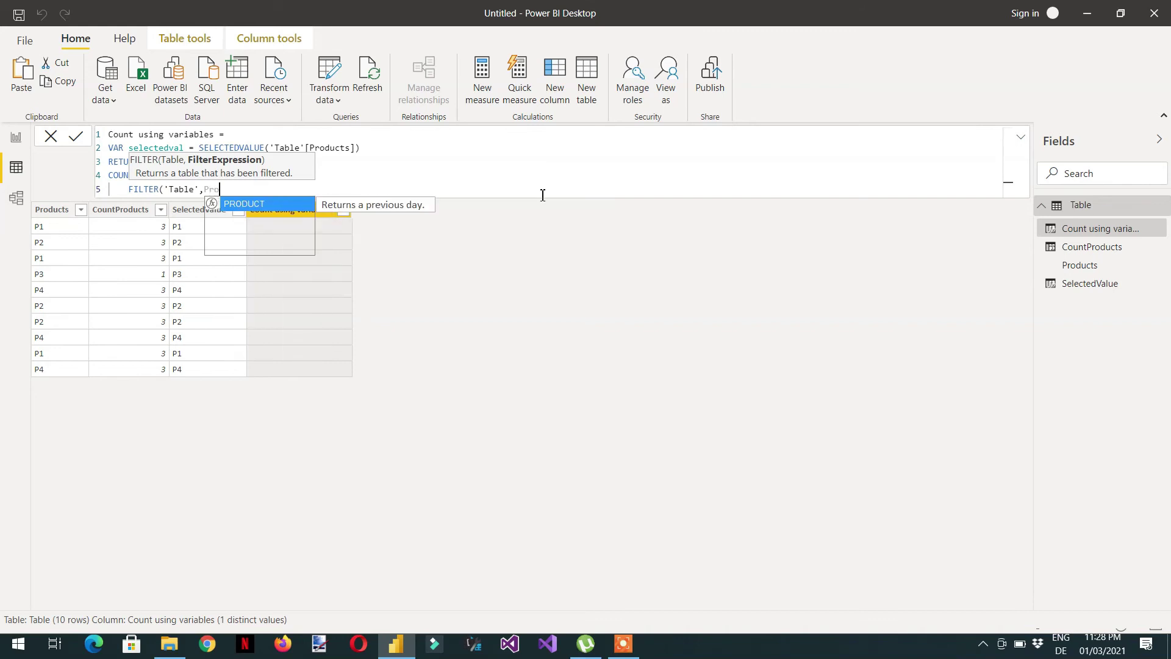
key("Down")
key("Down")
key("Down")
key("Tab")
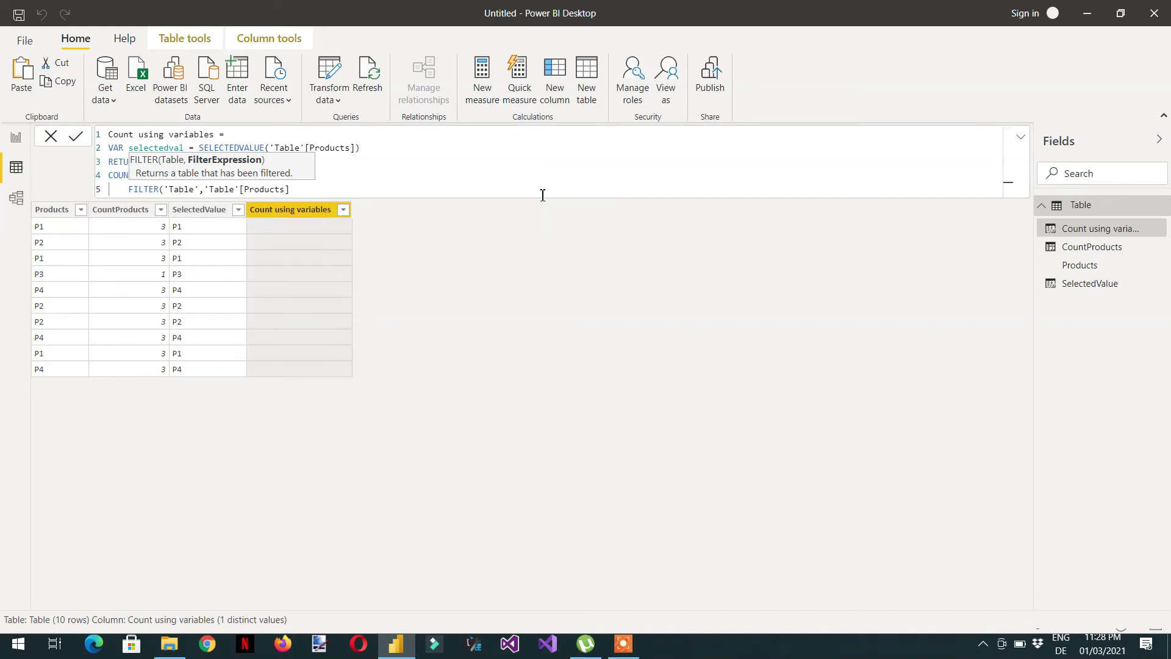
type("=sele")
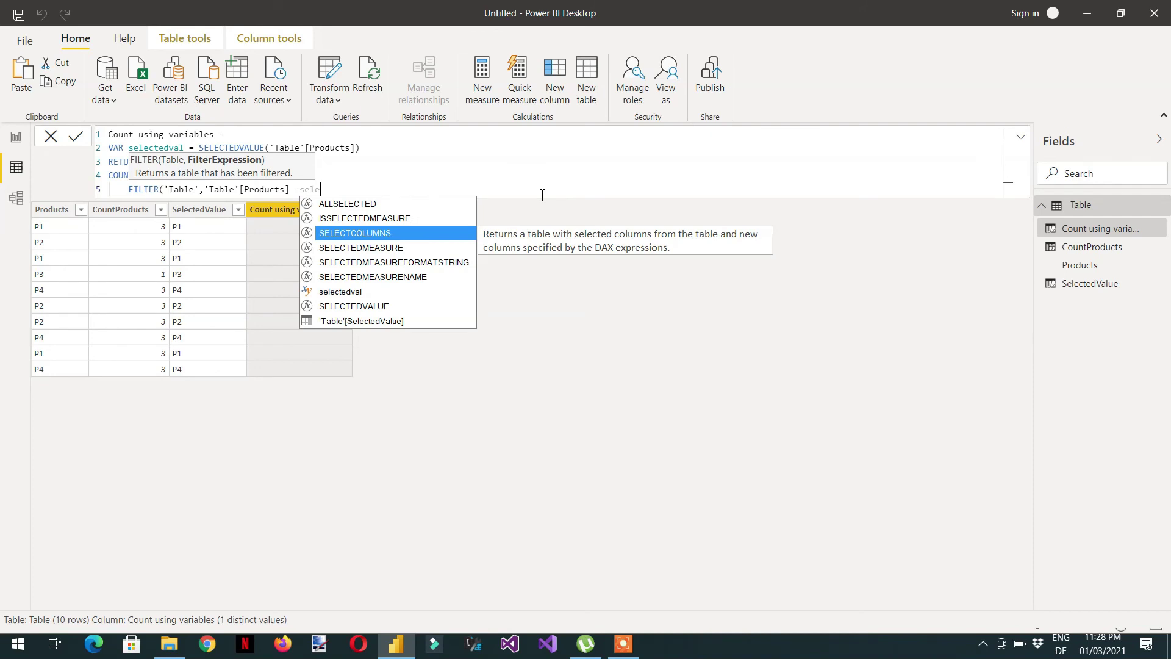
key("Down")
key("Down")
key("Down")
key("Down")
key("Tab")
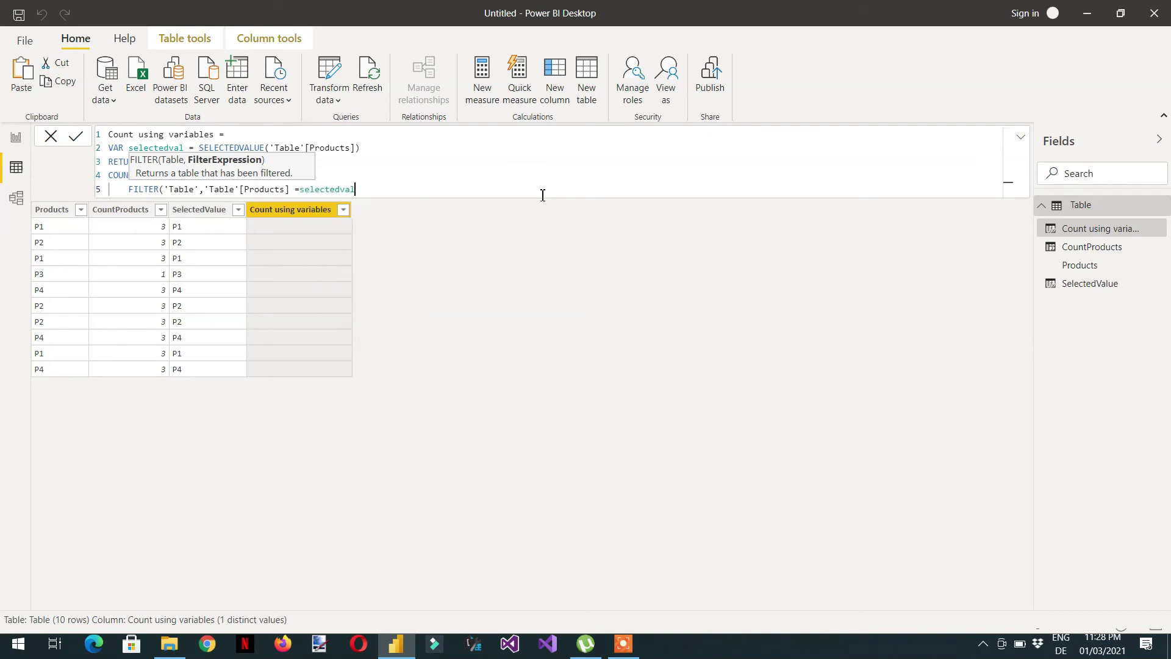
type("))")
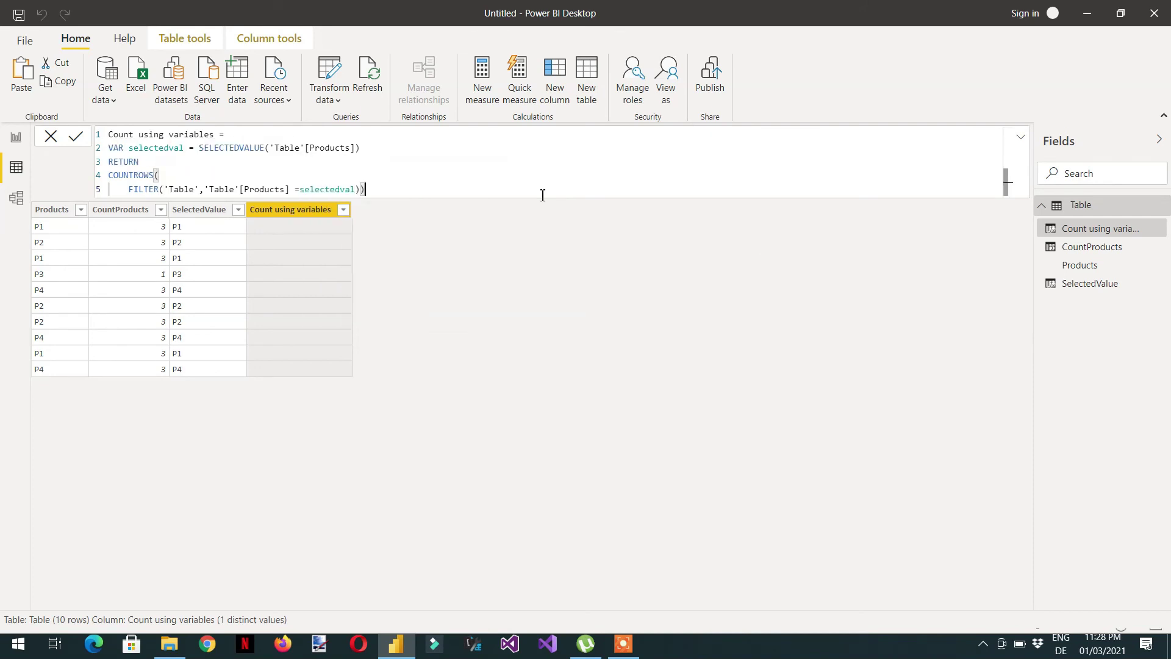
key("Return")
- Add "P1" as the alternate result of SELECTEDVALUE in the selectedval variable, and apply the formula
left_click(352, 147)
type(",")
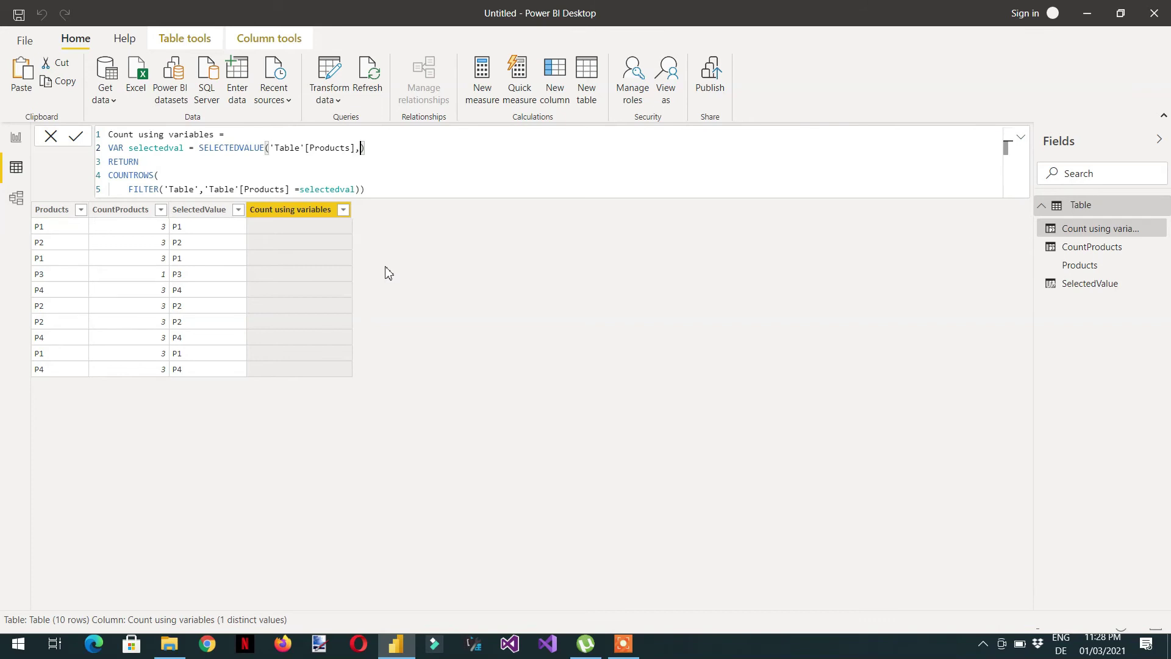
type("\"\"")
key("Left")
type("P1")
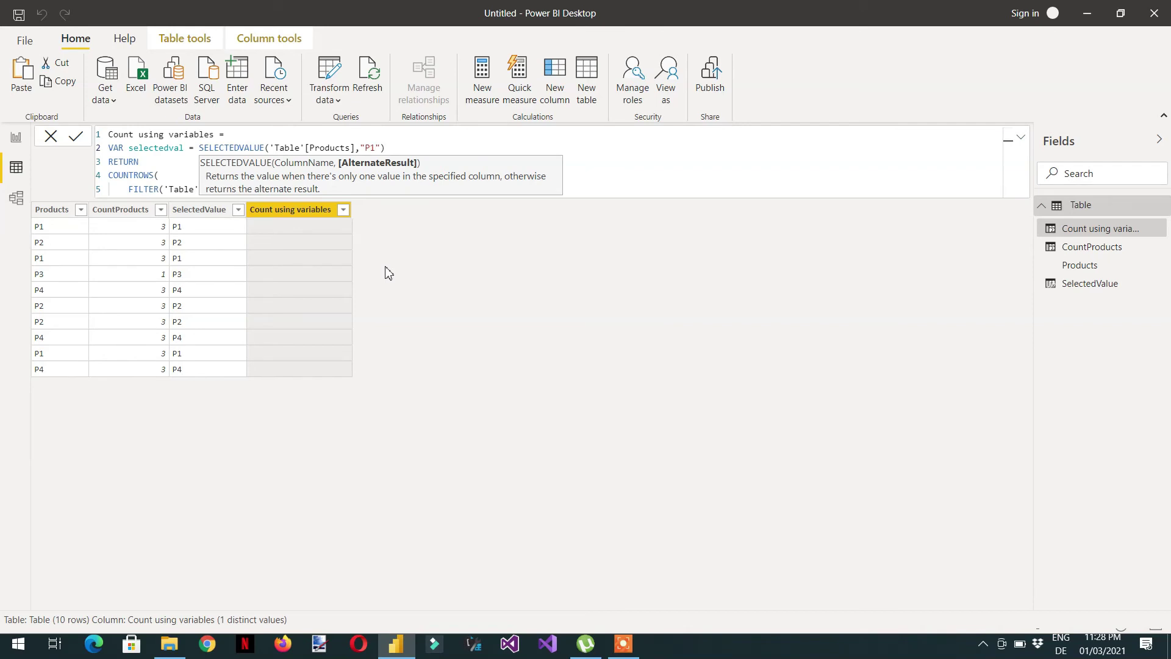
key("Return")
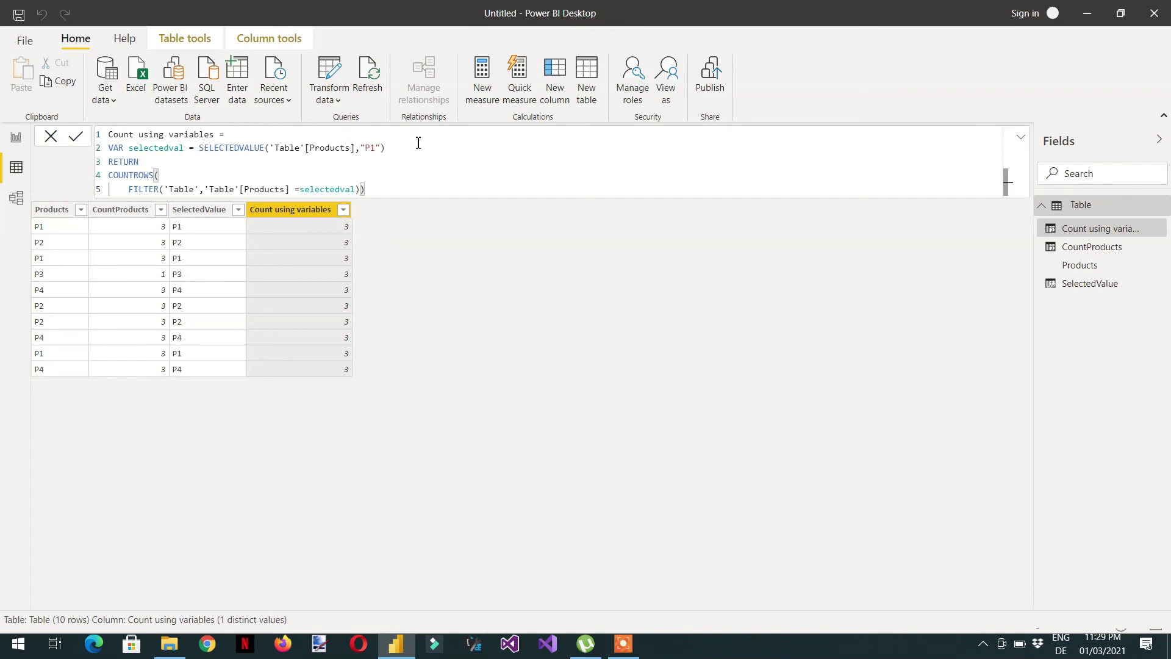
- Remove the alternate result "P1" from SELECTEDVALUE in the selectedval variable
left_click(384, 148)
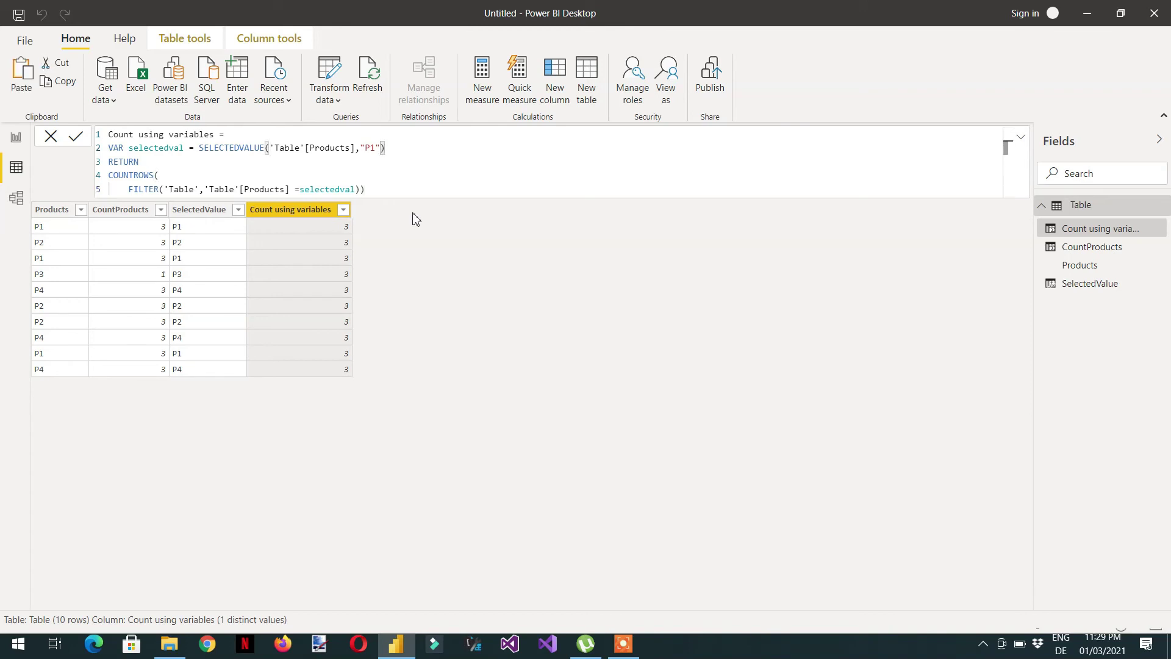
key("BackSpace")
key("BackSpace")
key("BackSpace")
key("BackSpace")
key("BackSpace")
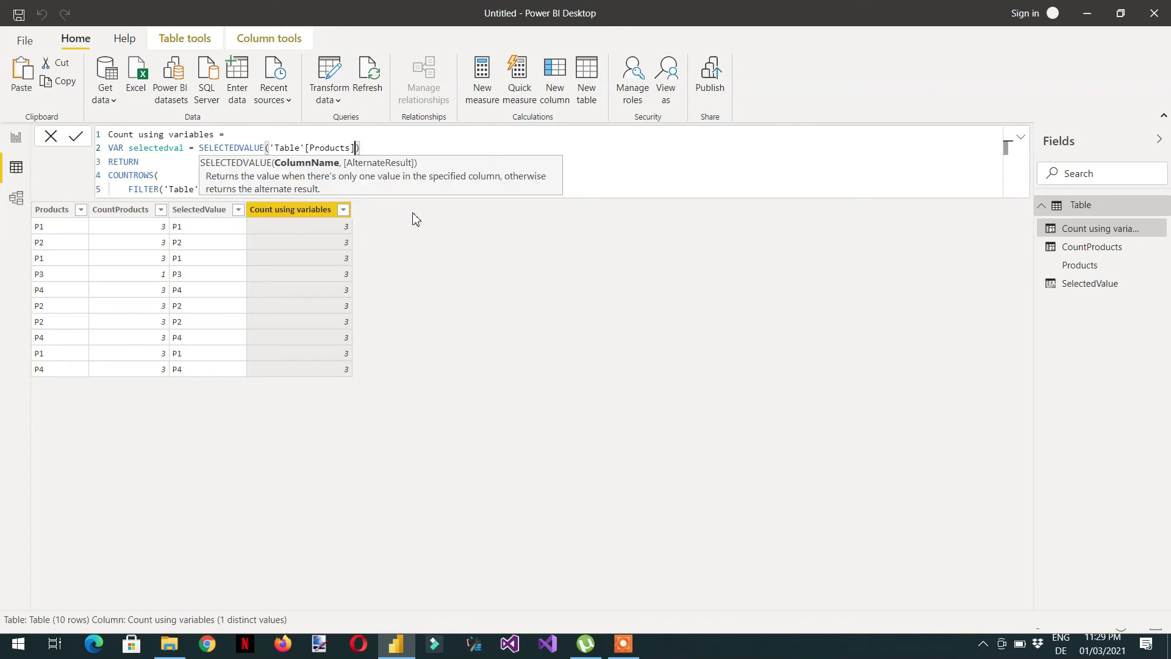
- Wrap the variable's expression in CALCULATE so that it reads CALCULATE(SELECTEDVALUE('Table'[Products])), and apply the formula
key("Left")
key("Left")
key("Left")
key("Left")
key("Left")
key("Left")
key("Left")
key("Left")
key("Left")
key("Left")
key("Left")
key("Left")
key("Left")
key("Left")
key("Left")
key("Left")
key("Left")
key("Left")
key("Left")
key("Left")
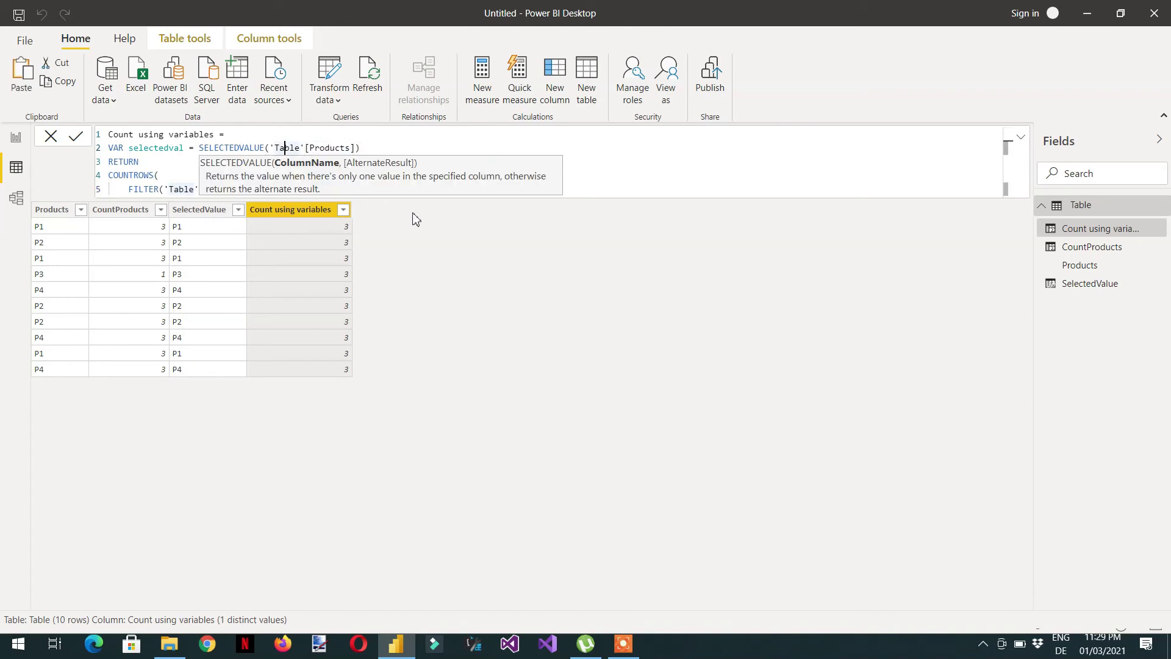
key("Left")
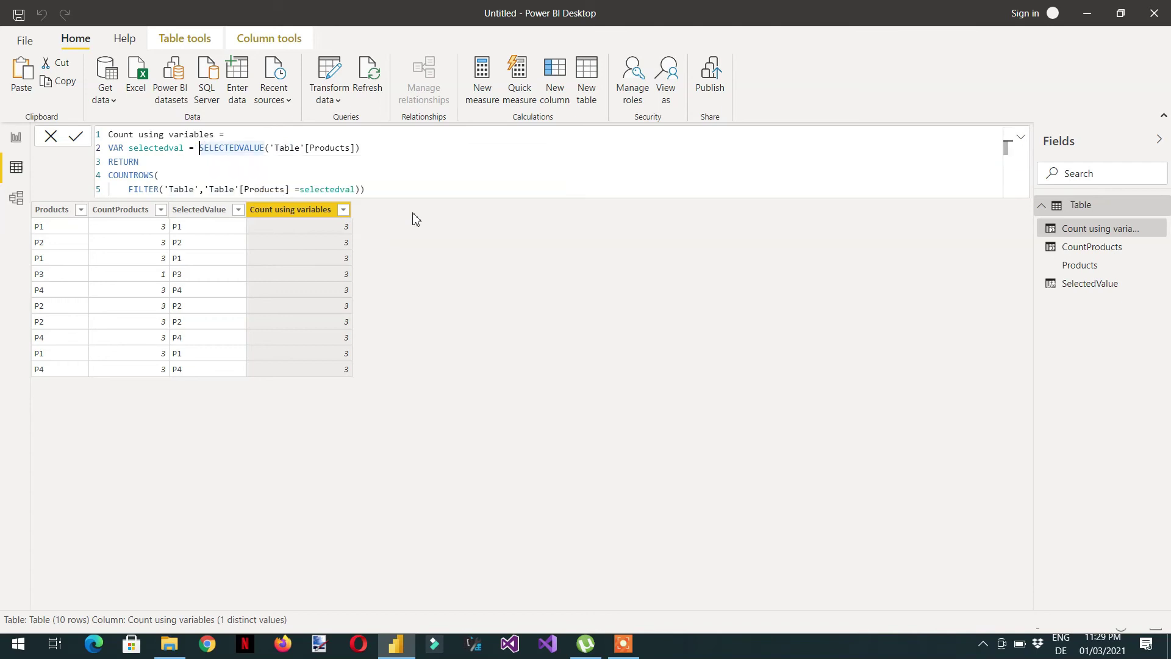
type("CALCULATE(")
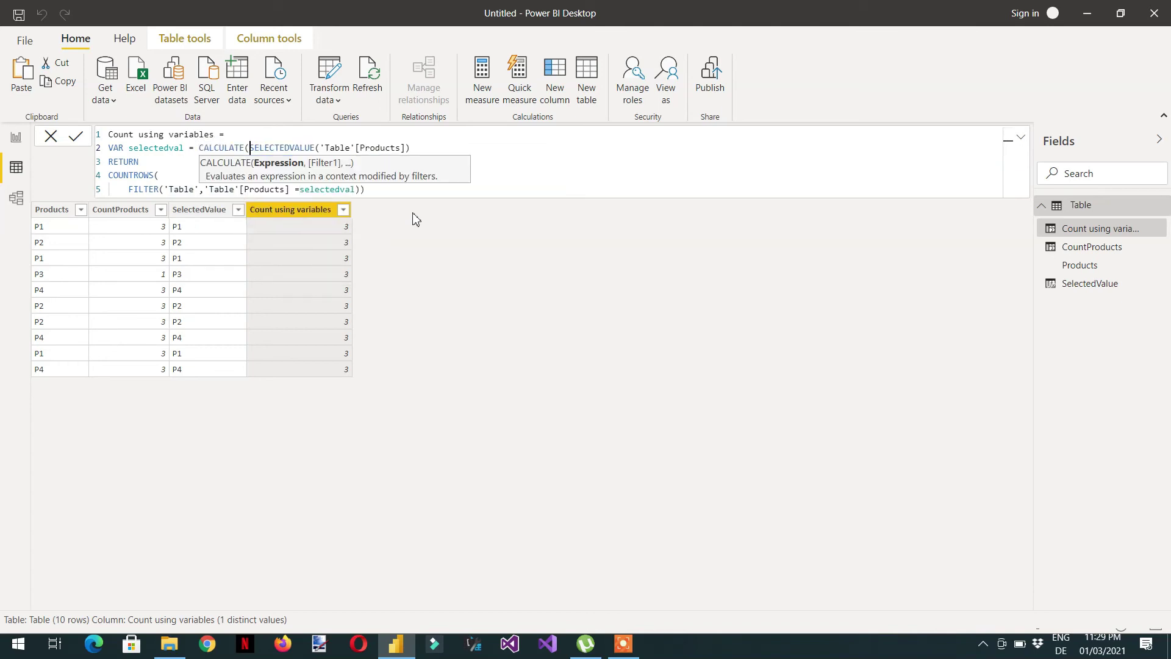
key("Right")
key("Right")
key("Right")
key("Right")
key("Right")
key("Right")
key("Right")
key("Right")
key("Right")
key("Right")
key("Right")
key("Right")
key("Right")
key("Right")
key("Right")
key("Right")
key("Right")
key("Right")
type("))")
key("Return")
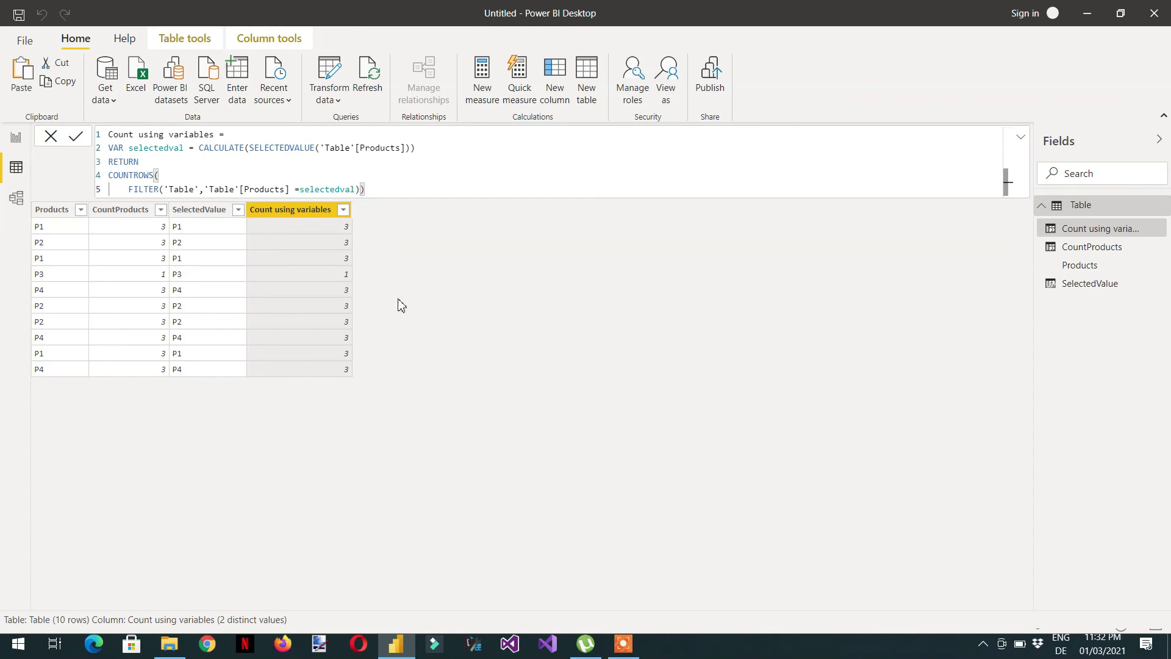
- Try comparing 'Table'[Products] with 'Table'[Products] instead of selectedval in the FILTER condition, and apply the formula
key("ctrl+shift+Left")
type("sele")
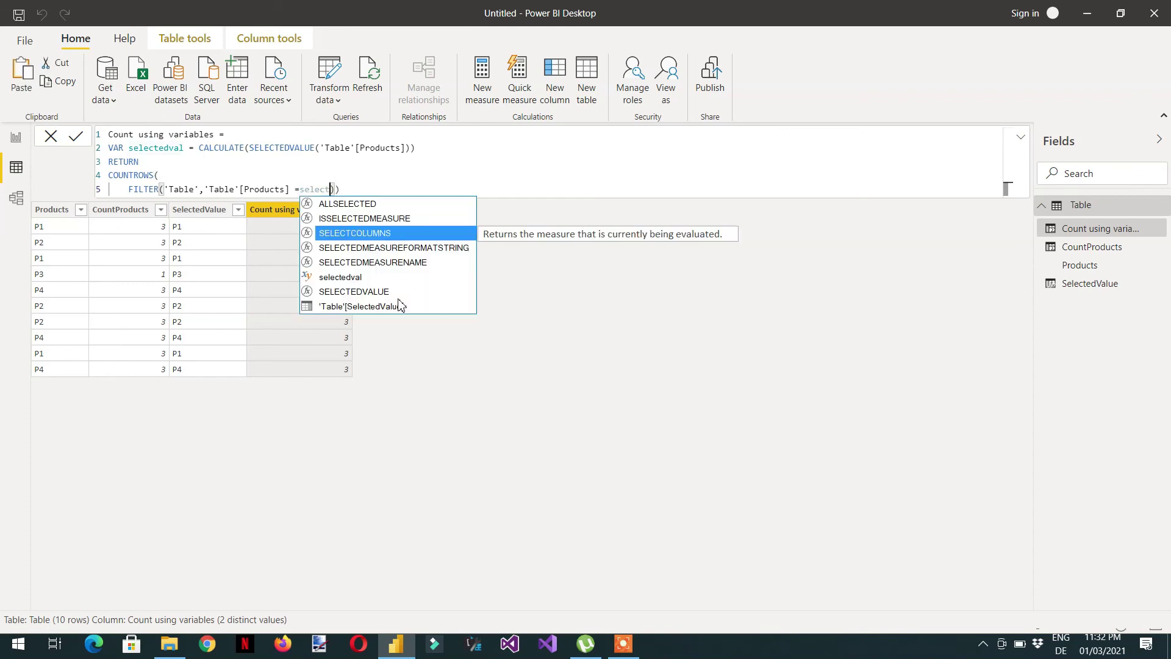
key("BackSpace")
key("BackSpace")
key("BackSpace")
key("BackSpace")
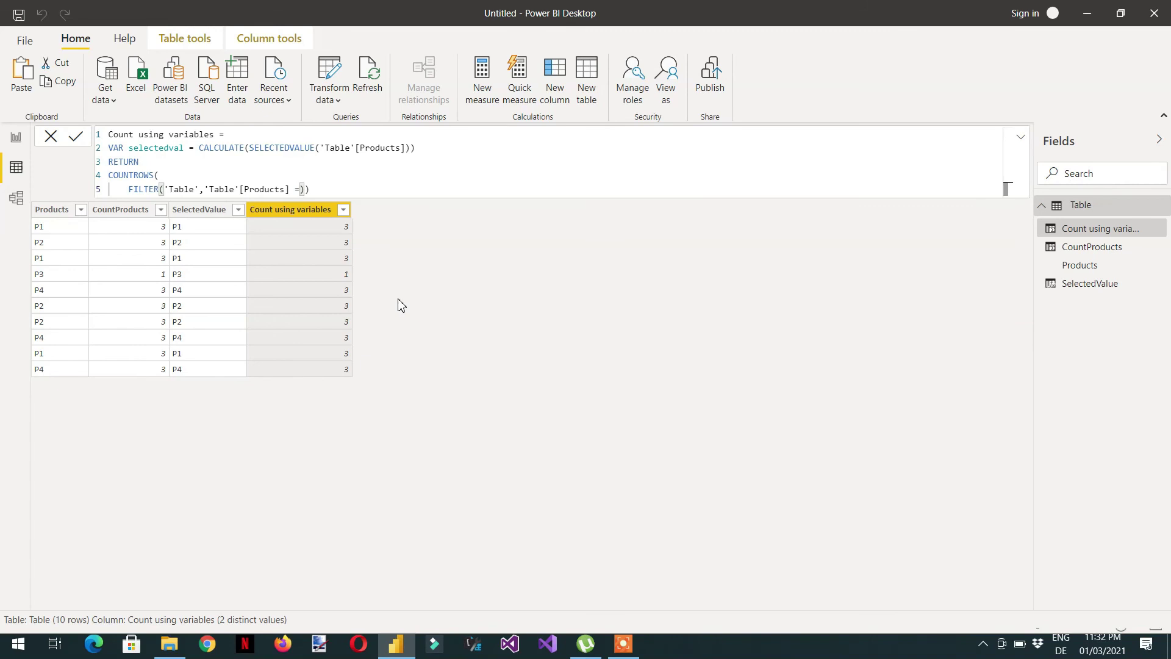
type("prod")
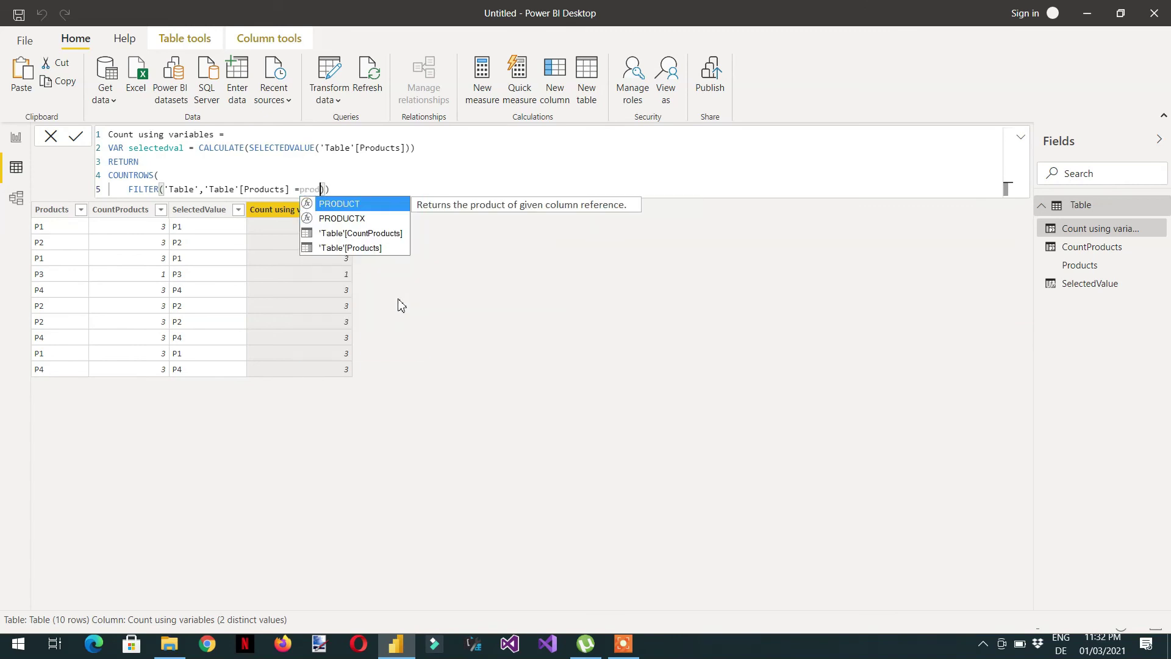
key("Down")
key("Down")
key("Down")
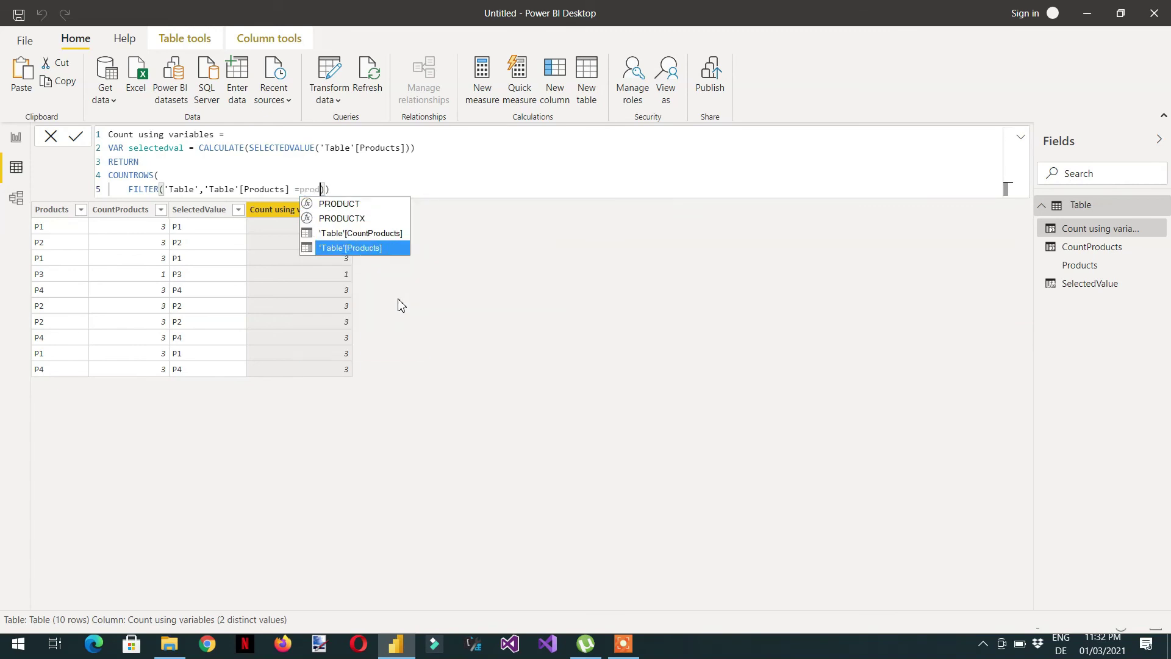
key("Tab")
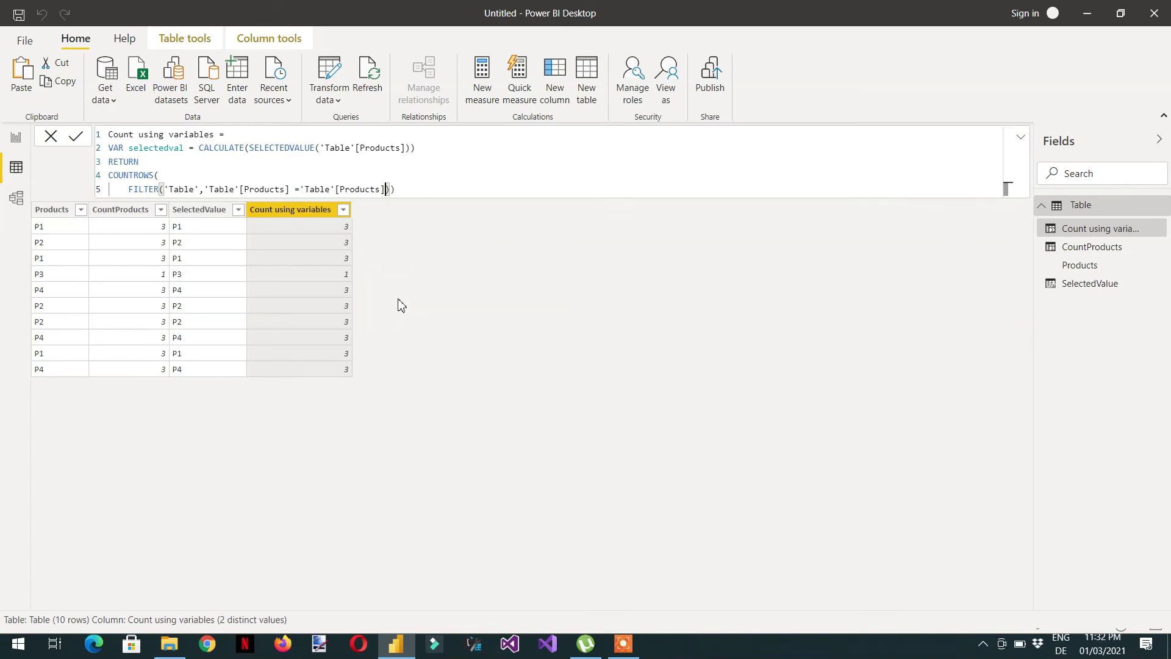
left_click(403, 197)
key("Return")
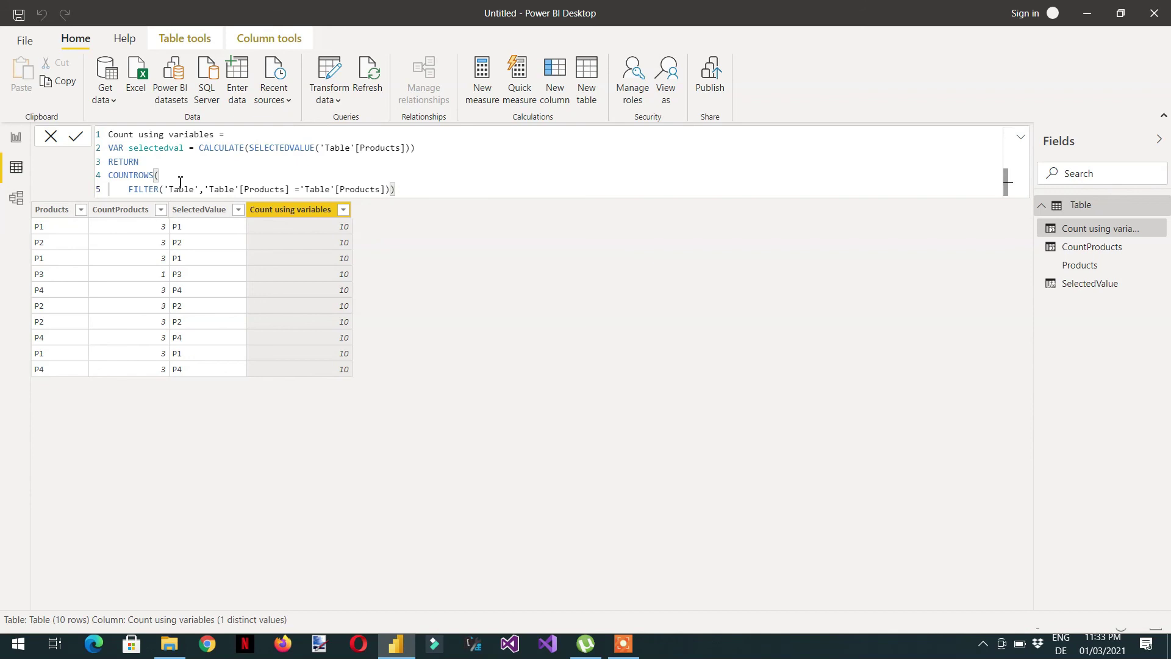
- Restore selectedval as the comparison value in the FILTER condition so it reads 'Table'[Products] =selectedval, and apply the formula
left_click(388, 190)
key("BackSpace")
key("BackSpace")
key("BackSpace")
key("BackSpace")
key("BackSpace")
key("BackSpace")
key("BackSpace")
key("BackSpace")
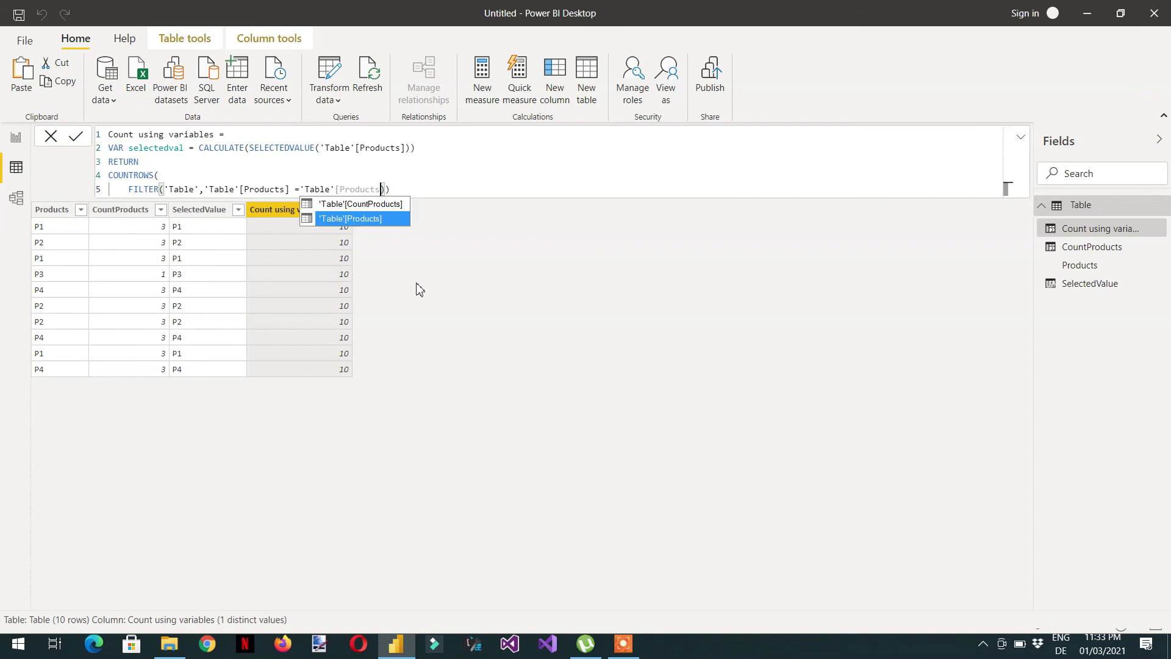
key("BackSpace")
key("BackSpace")
key("BackSpace")
key("BackSpace")
key("BackSpace")
key("BackSpace")
key("BackSpace")
key("BackSpace")
key("BackSpace")
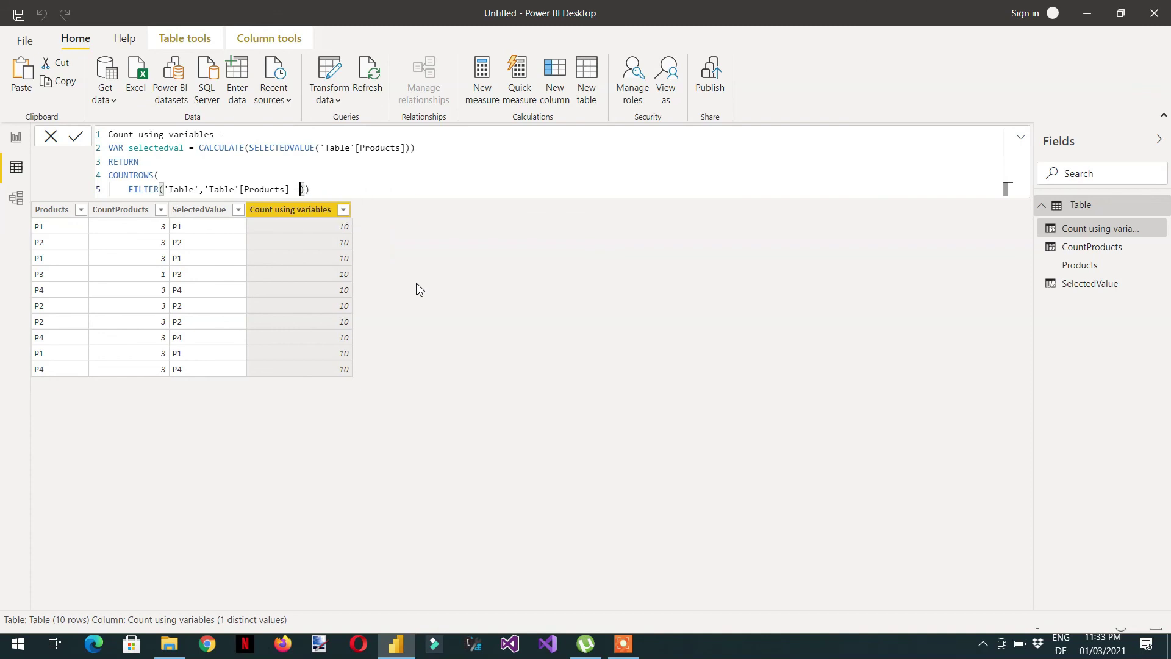
type("se")
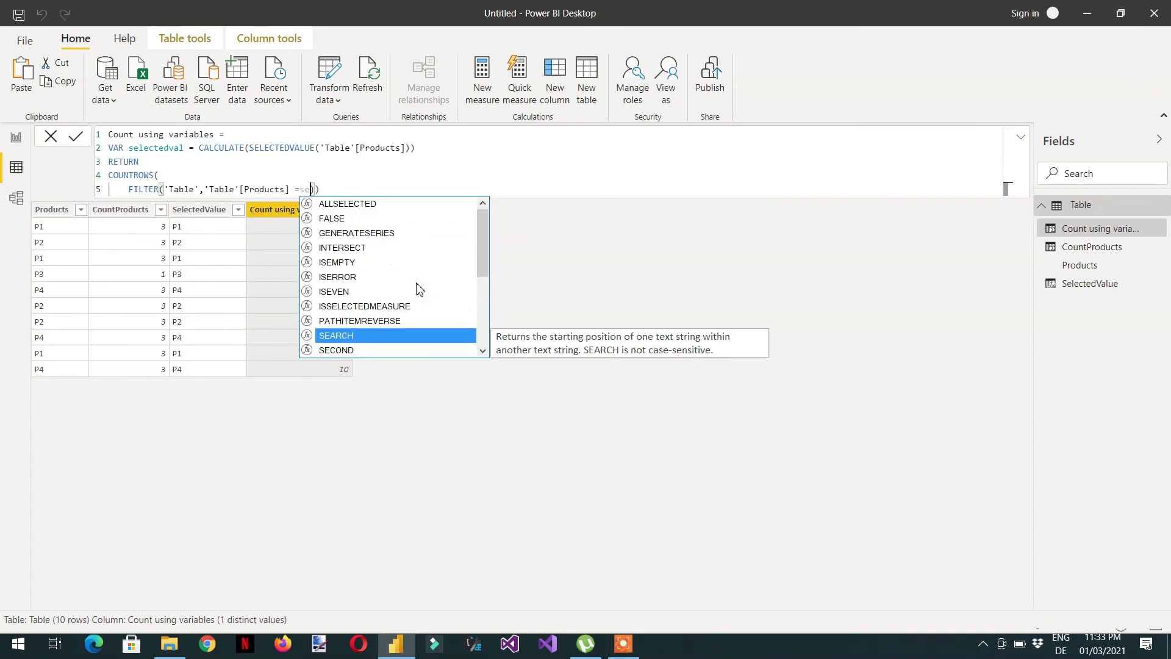
type("le")
key("Down")
key("Down")
key("Down")
key("Down")
key("Return")
key("Return")
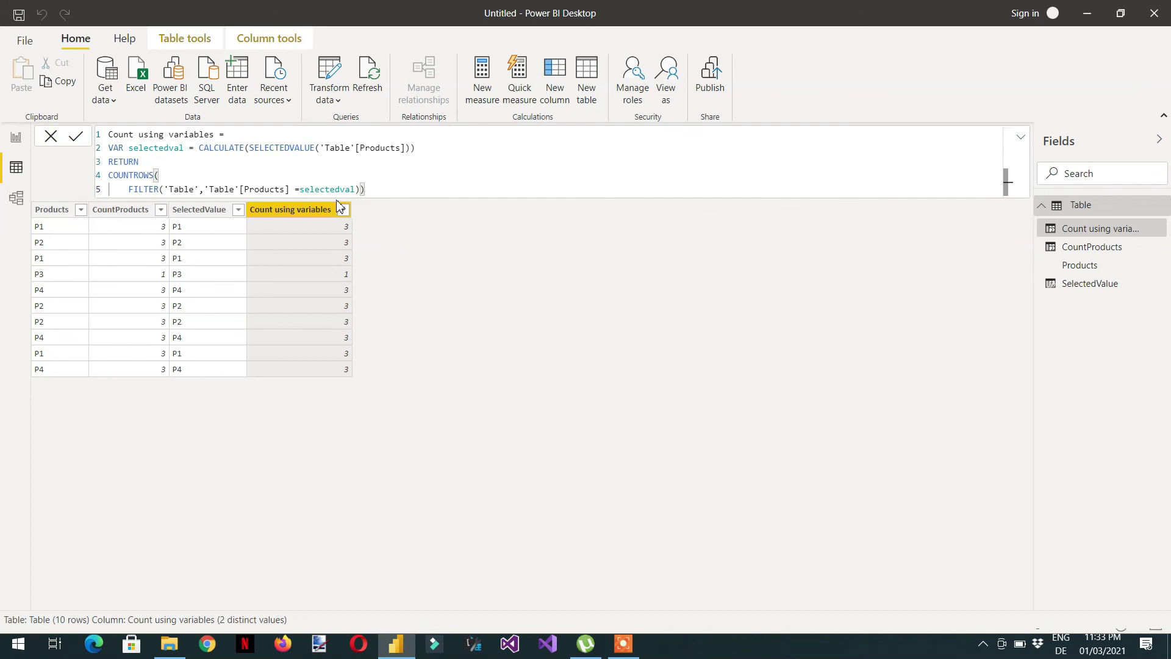